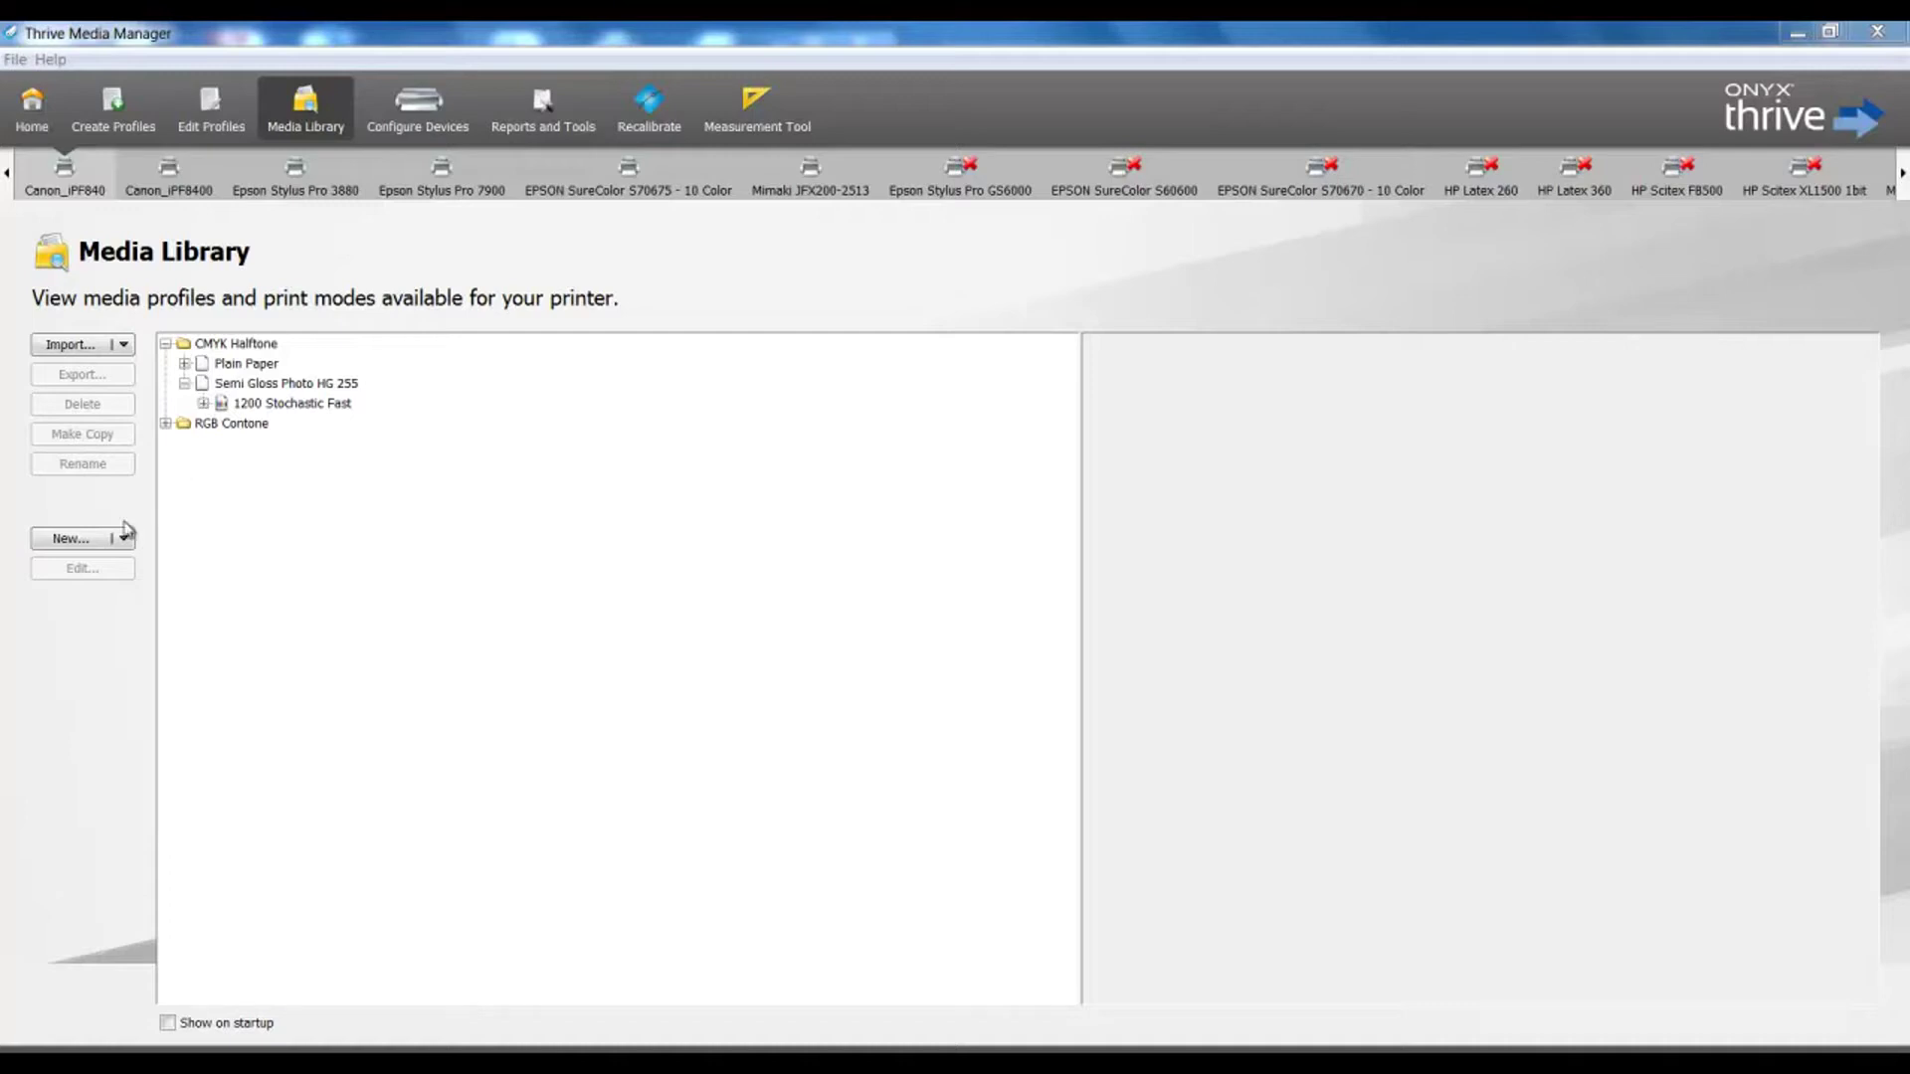
Step: Start a new media profile for the Canon_iPF840 using the G7 workflow
left_click(88, 543)
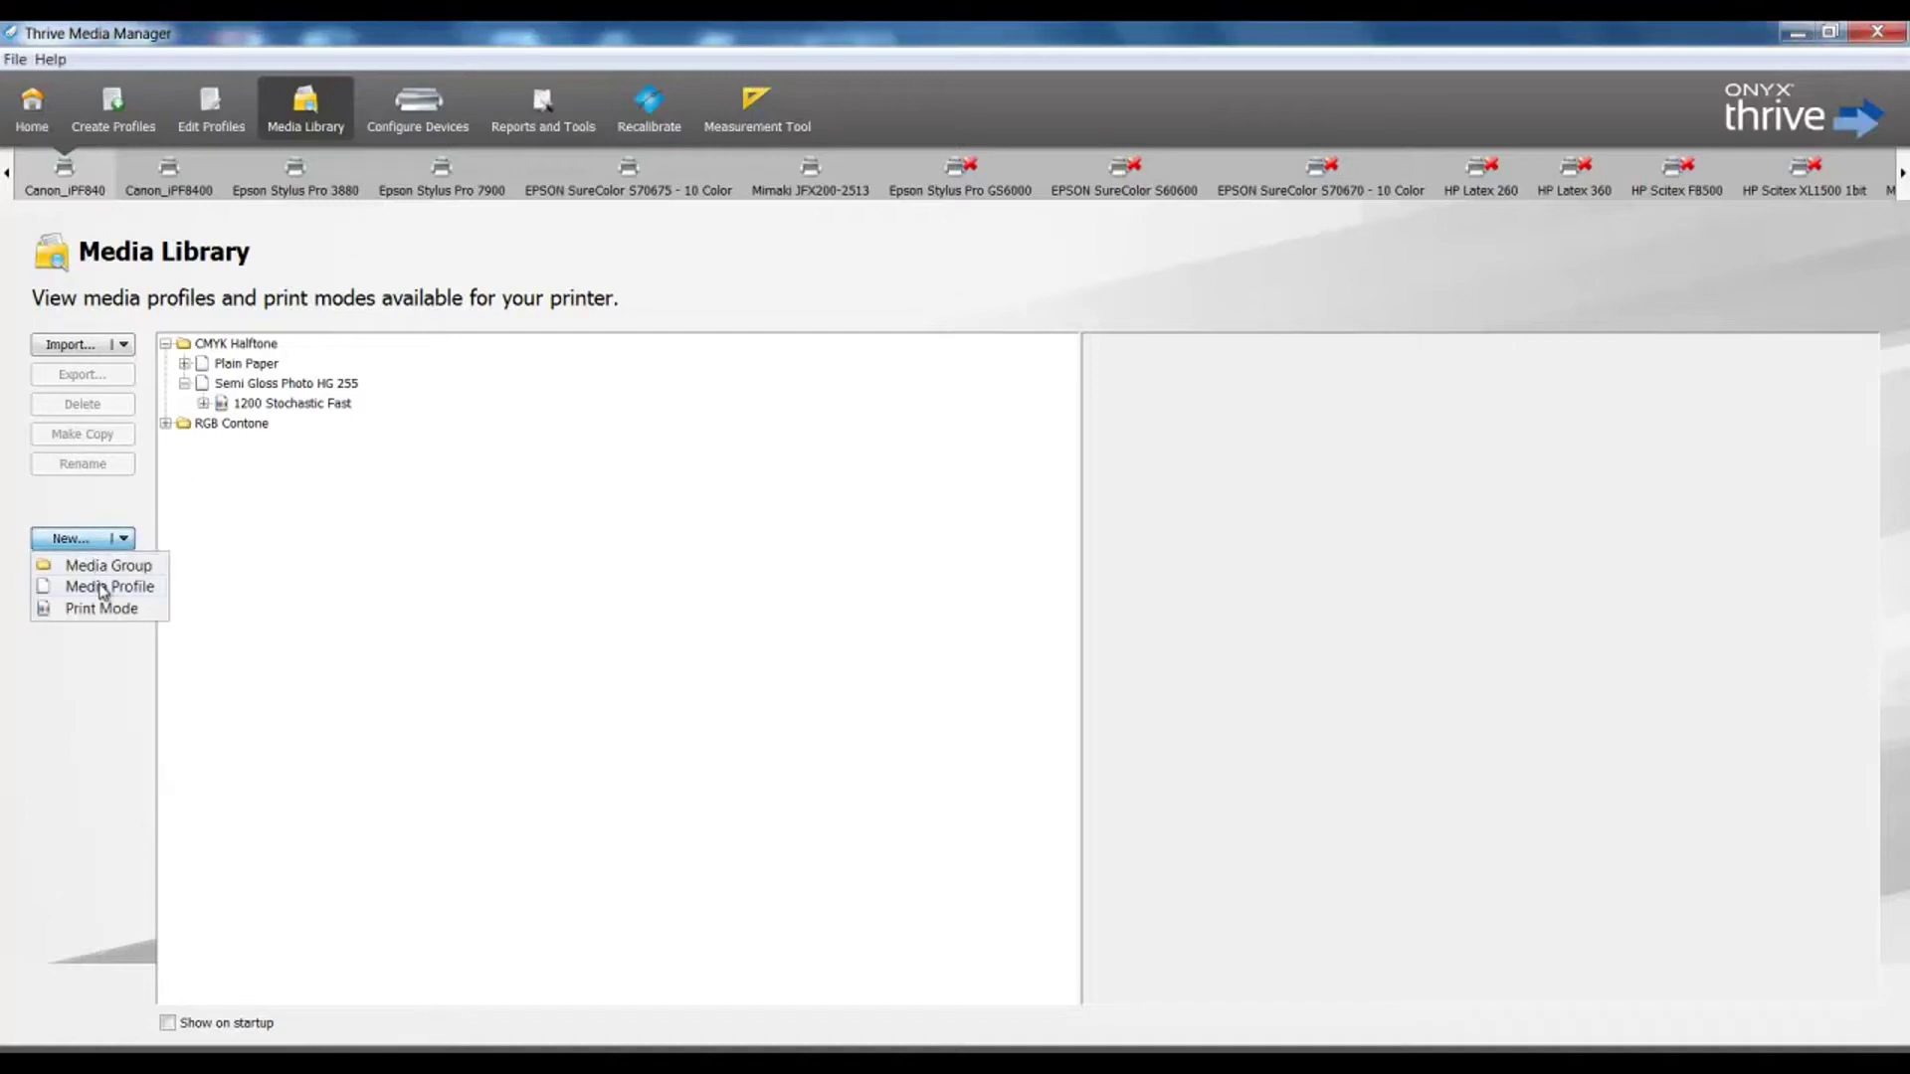
left_click(103, 587)
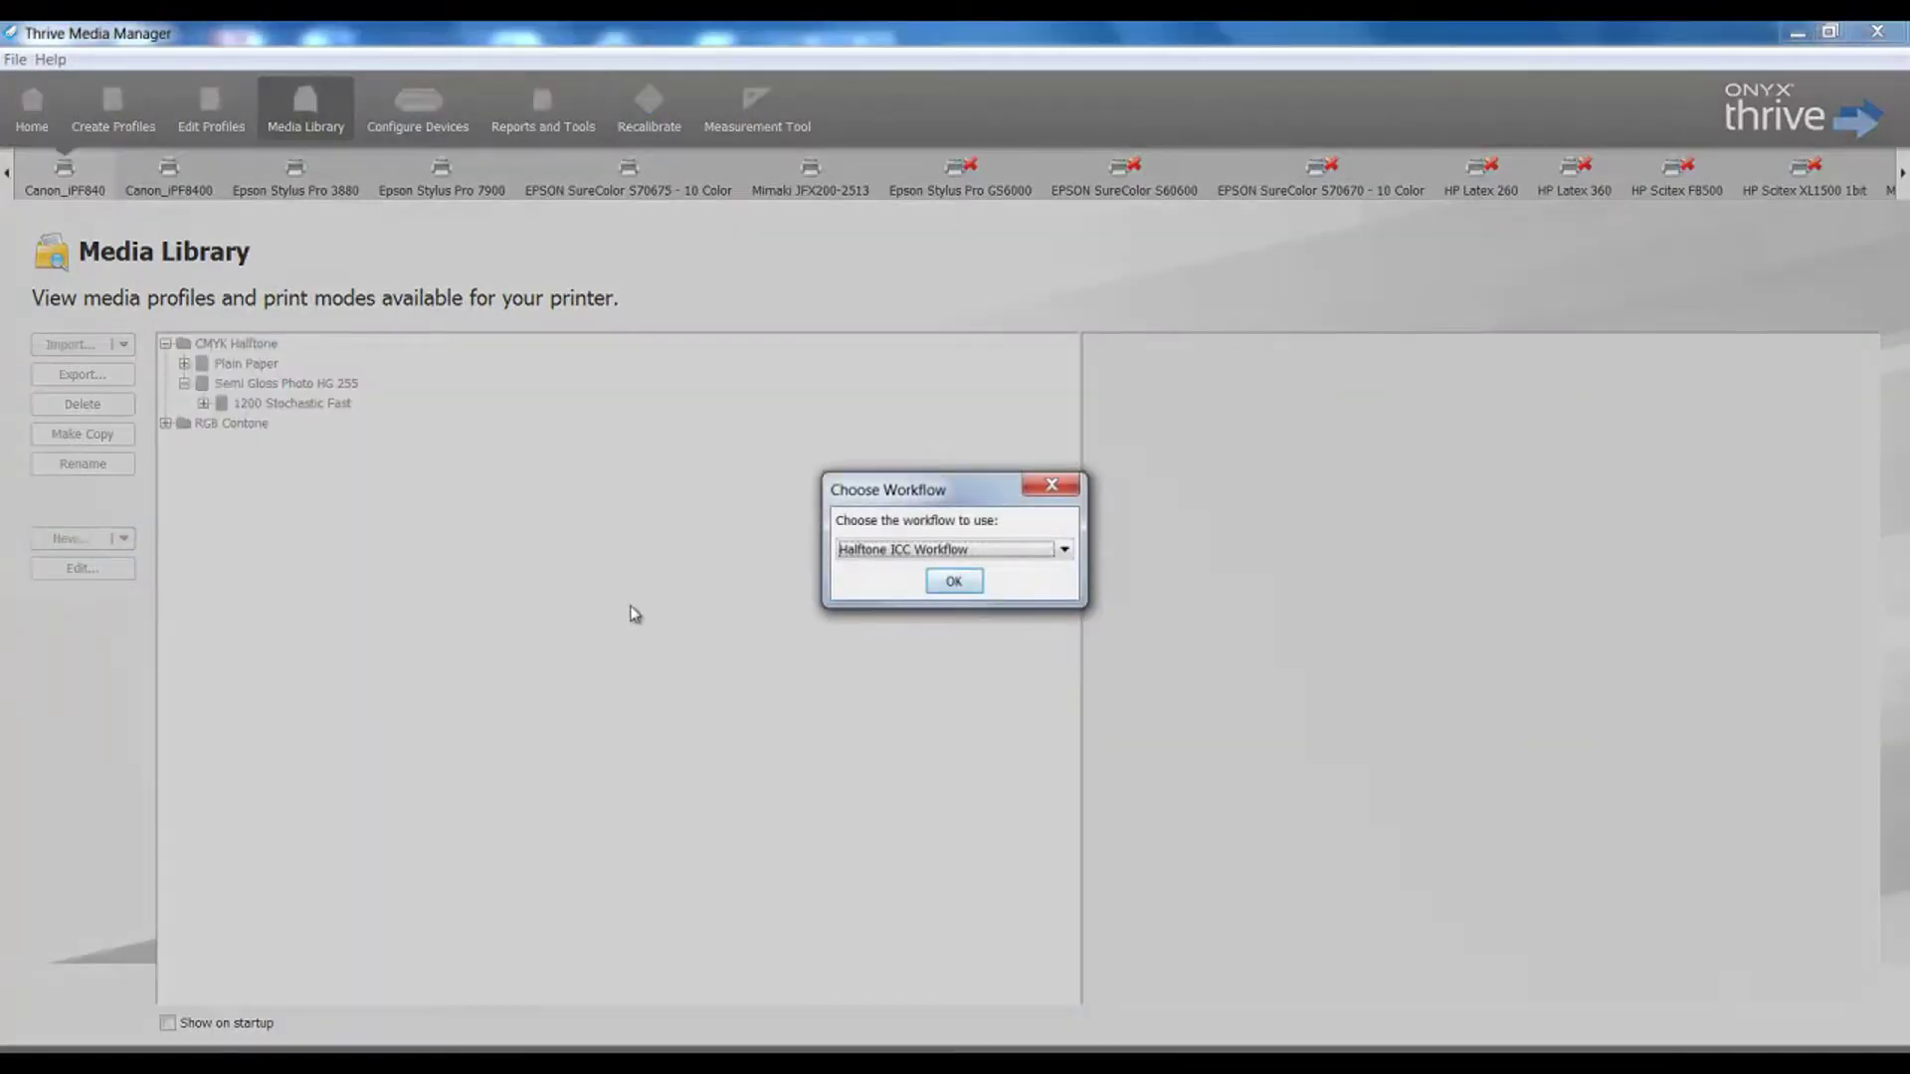
left_click(1063, 550)
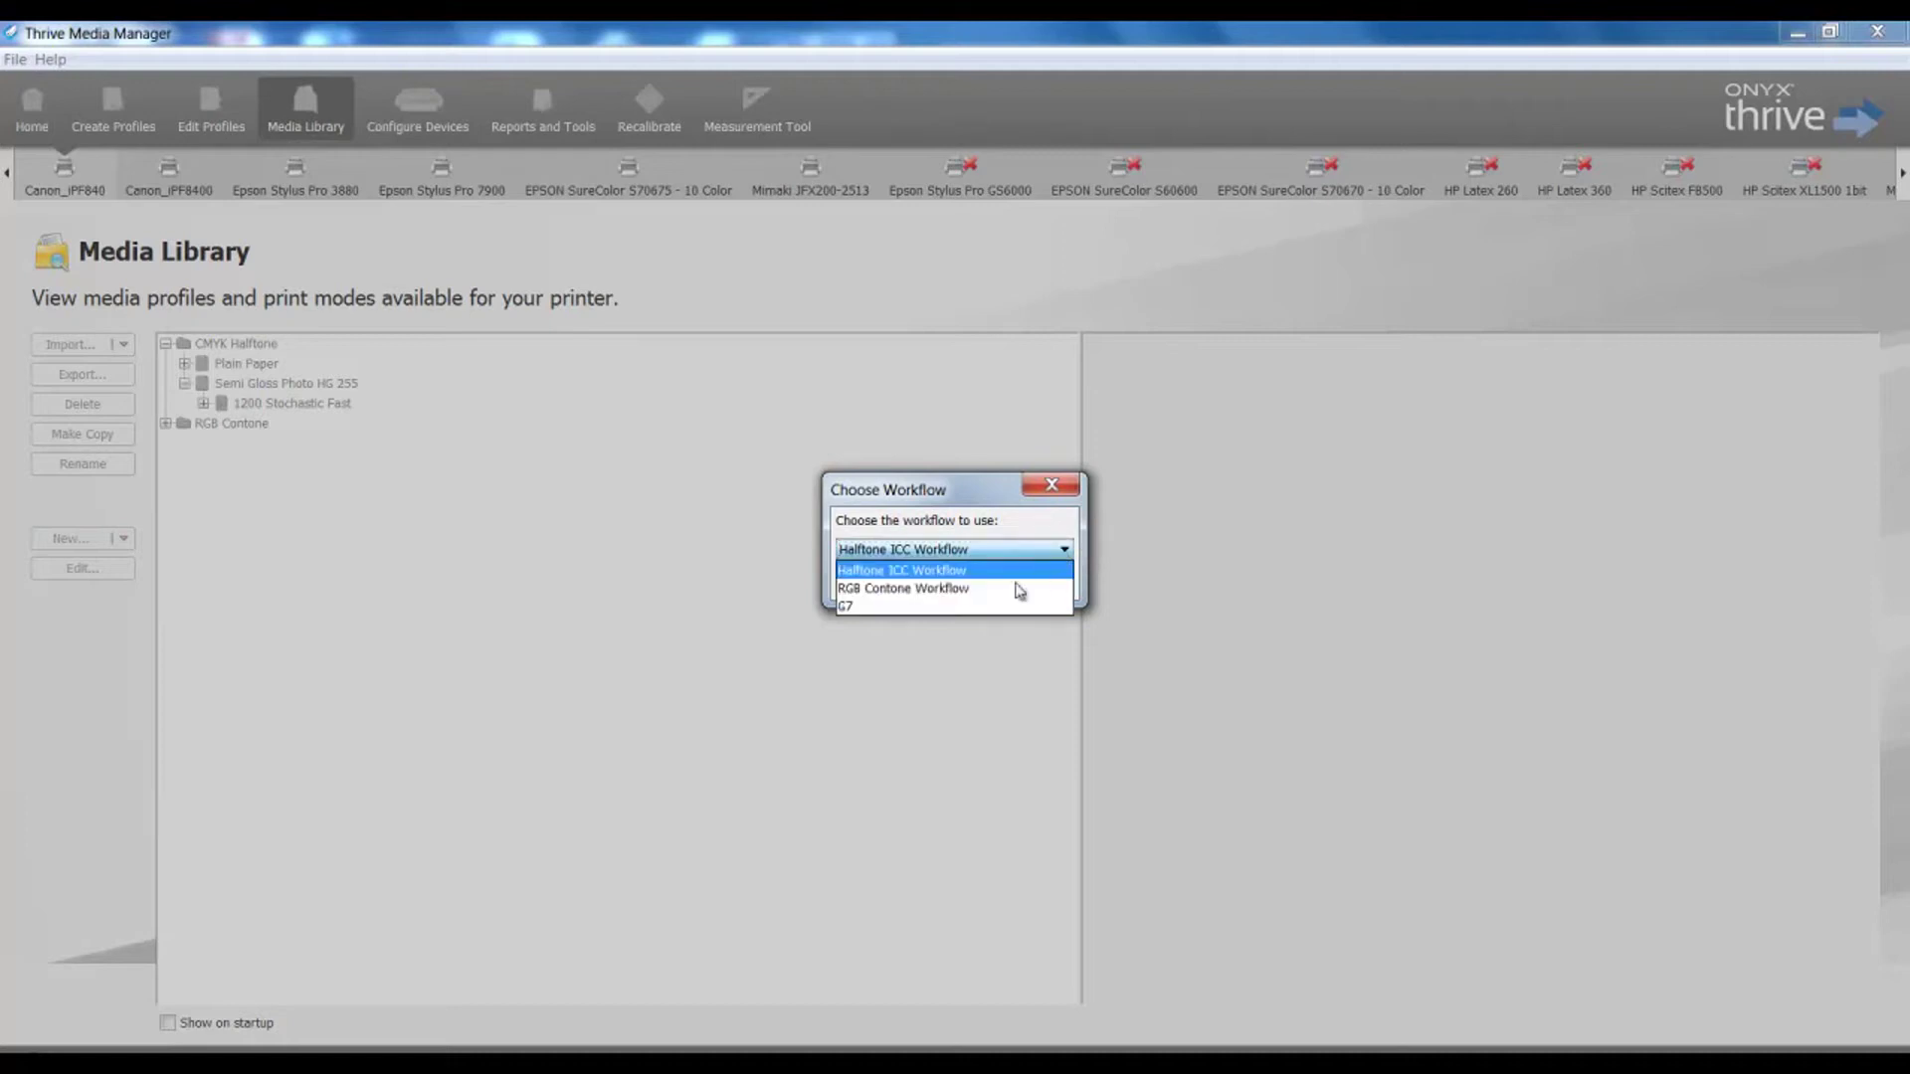
left_click(895, 606)
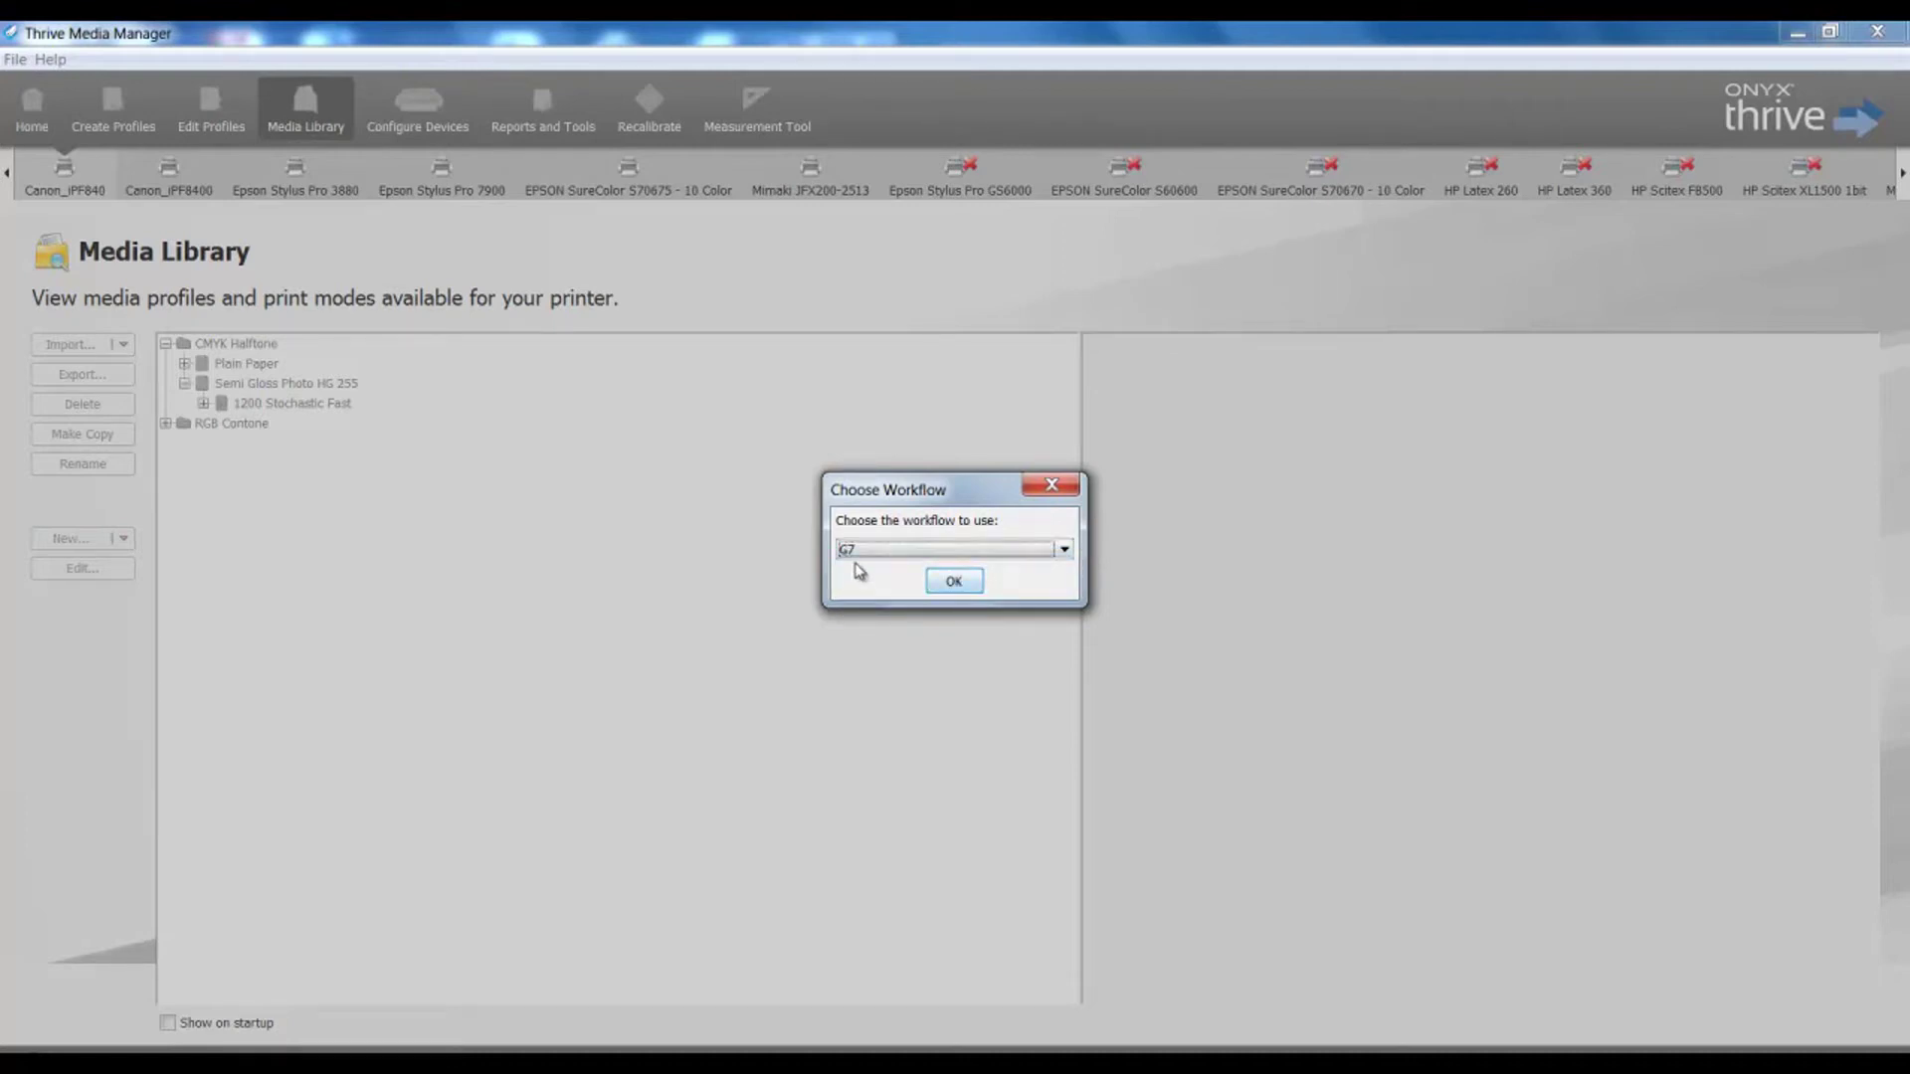
left_click(952, 579)
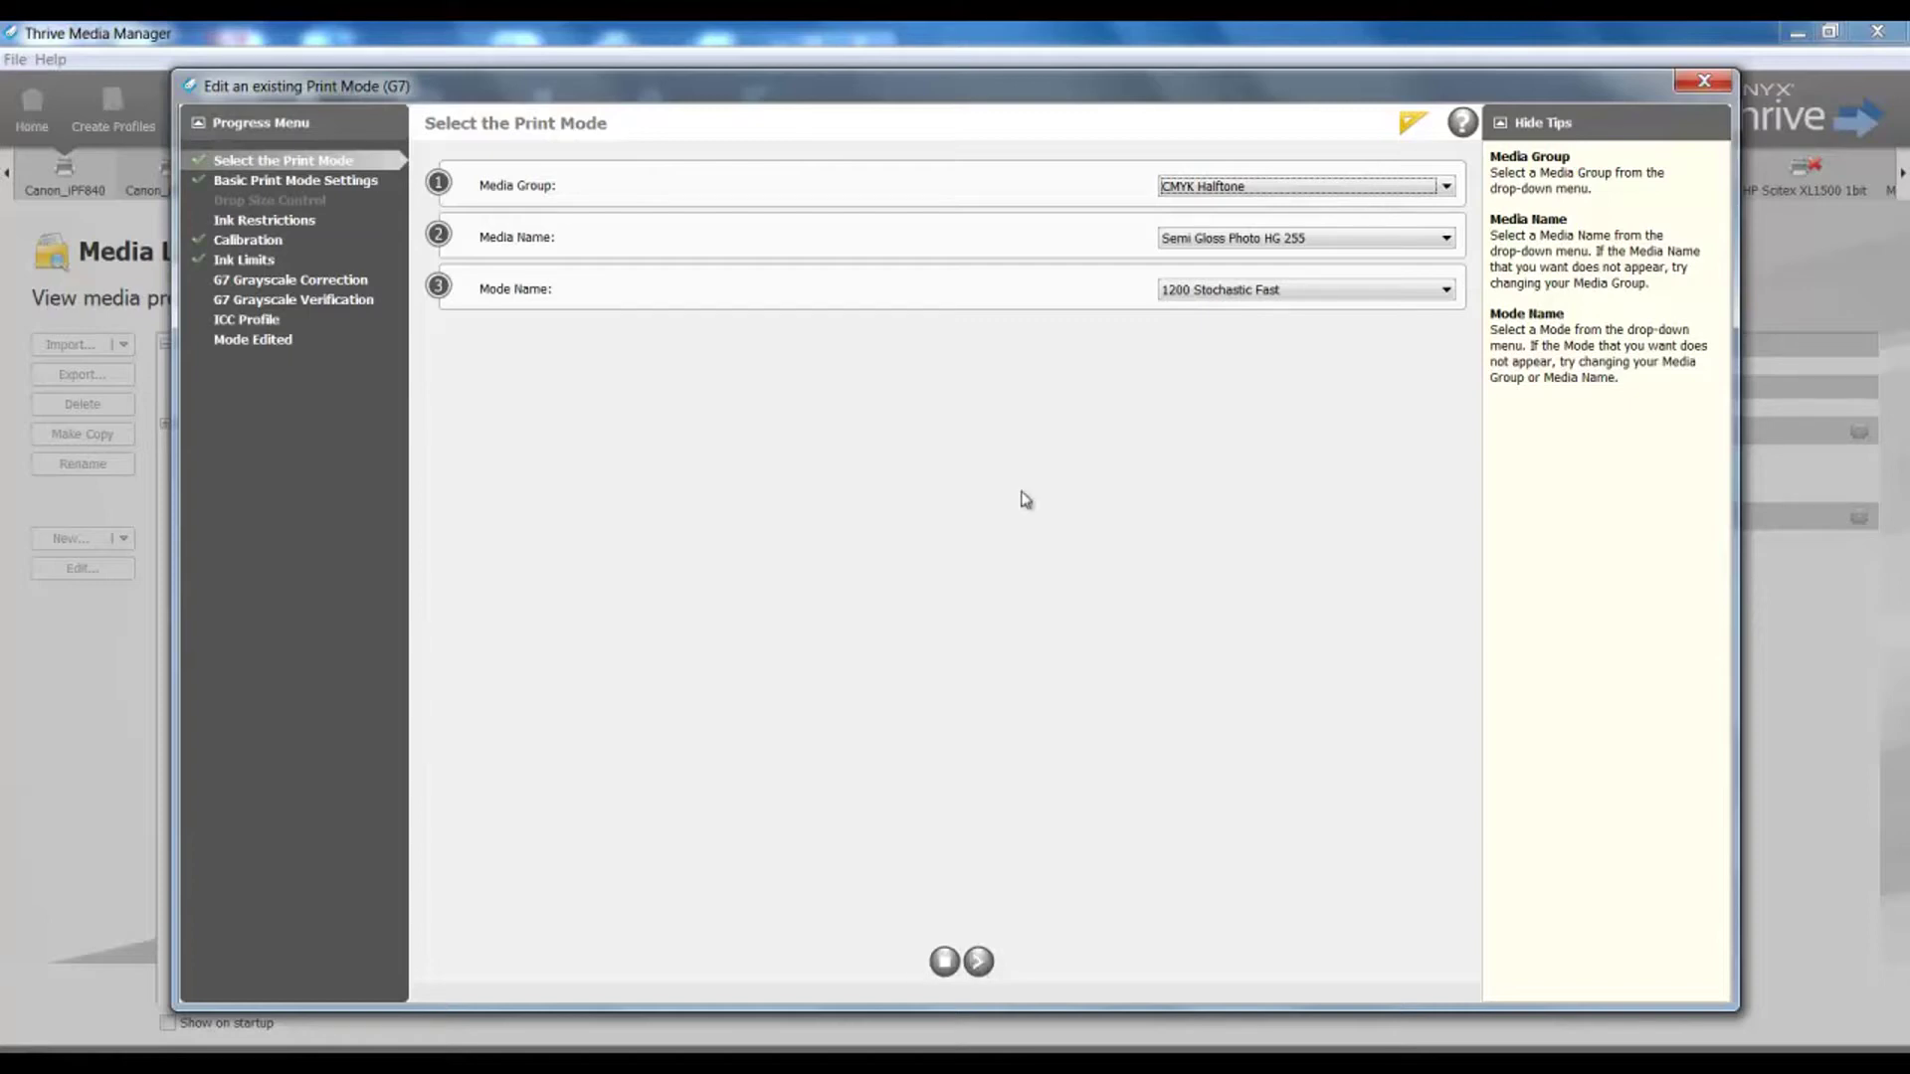
Step: Advance the existing 1200 Stochastic Fast mode on Semi Gloss Photo HG 255 to the G7 Grayscale Correction stage, keeping its current settings
left_click(978, 961)
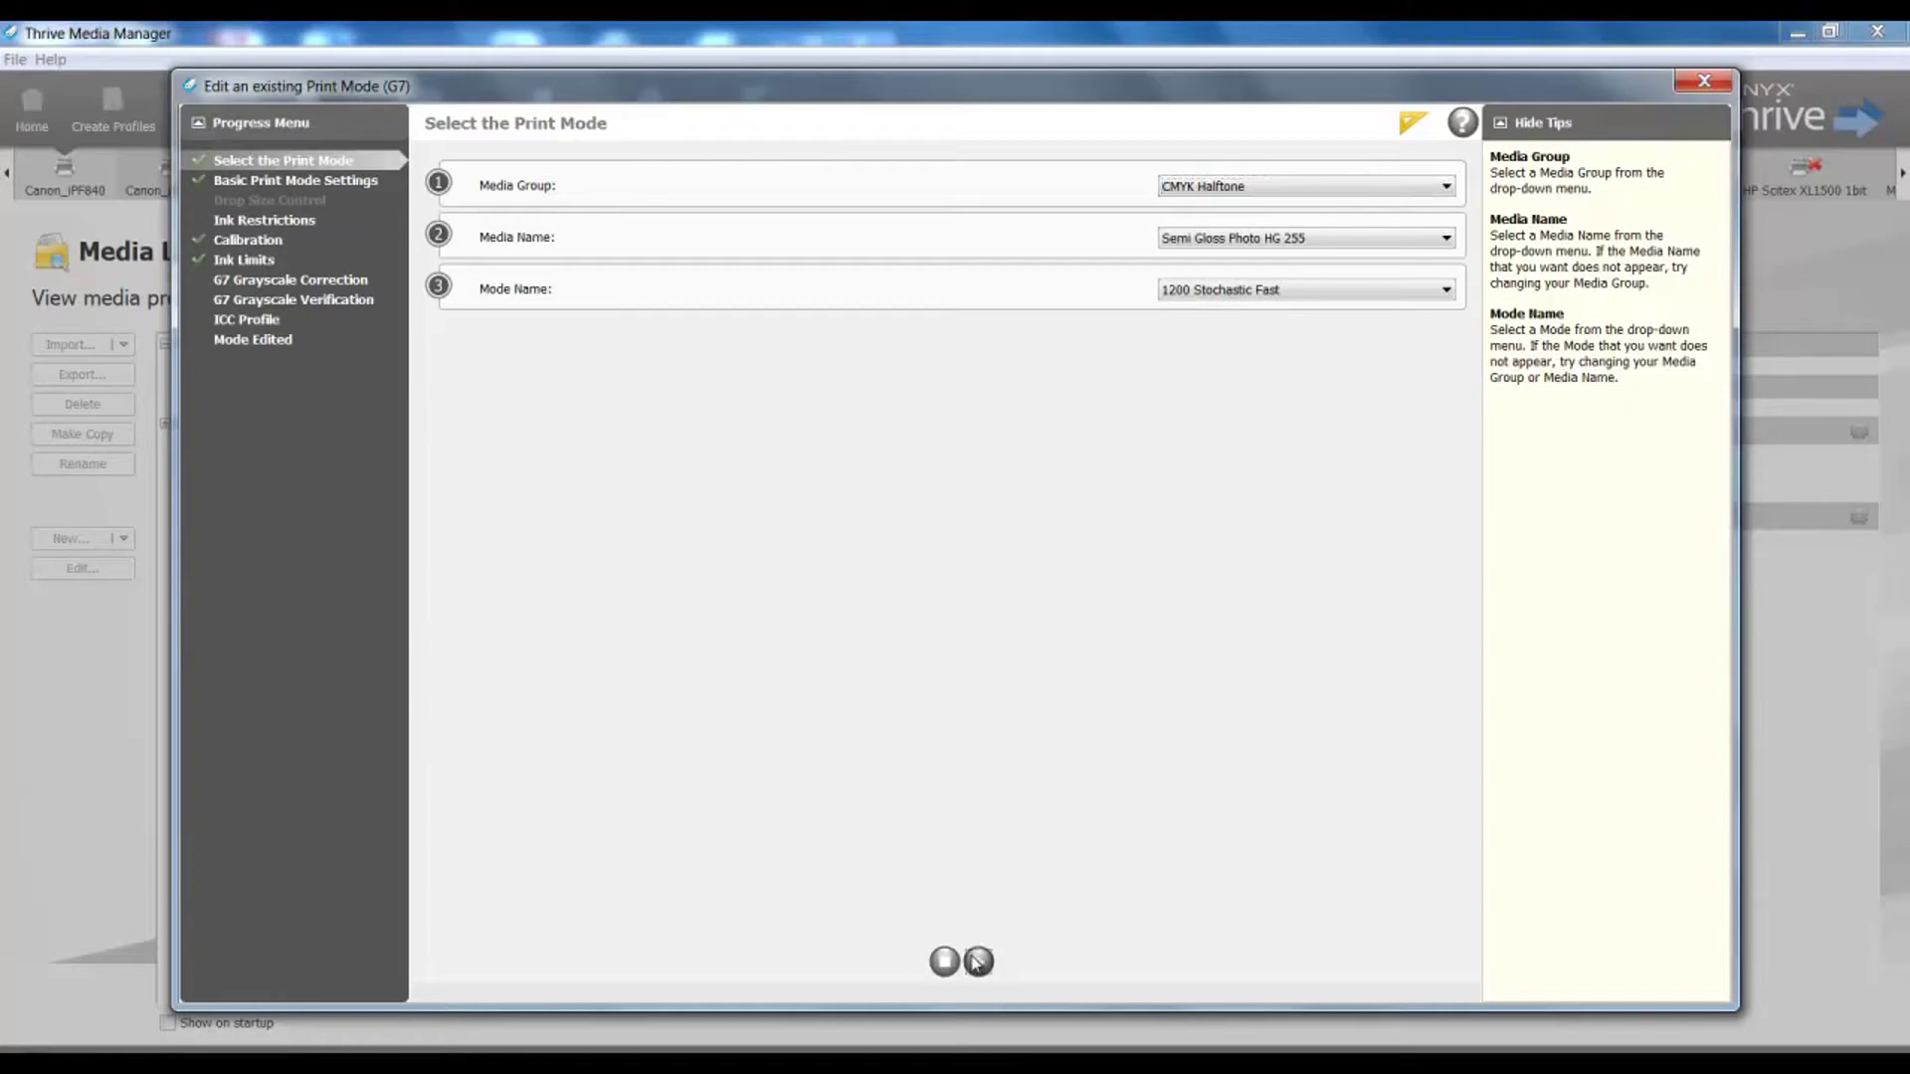
left_click(978, 961)
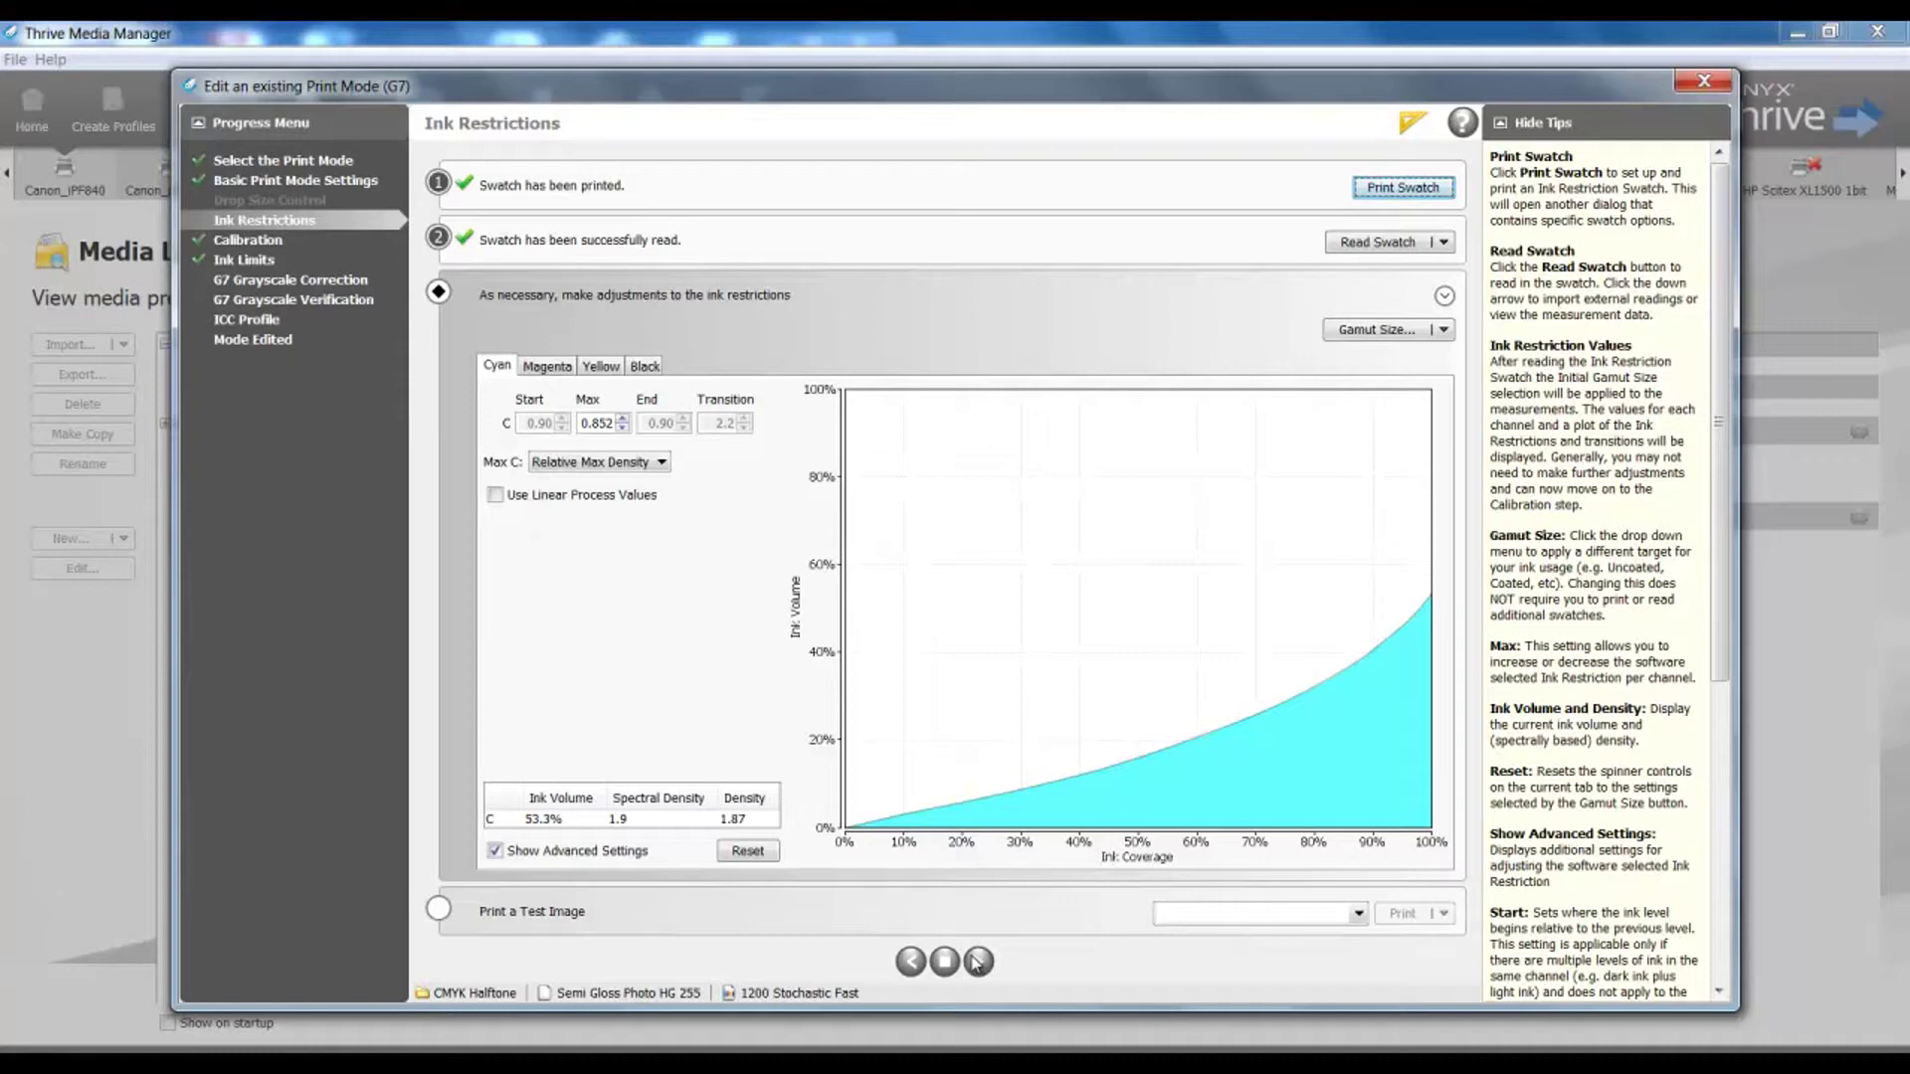
left_click(978, 961)
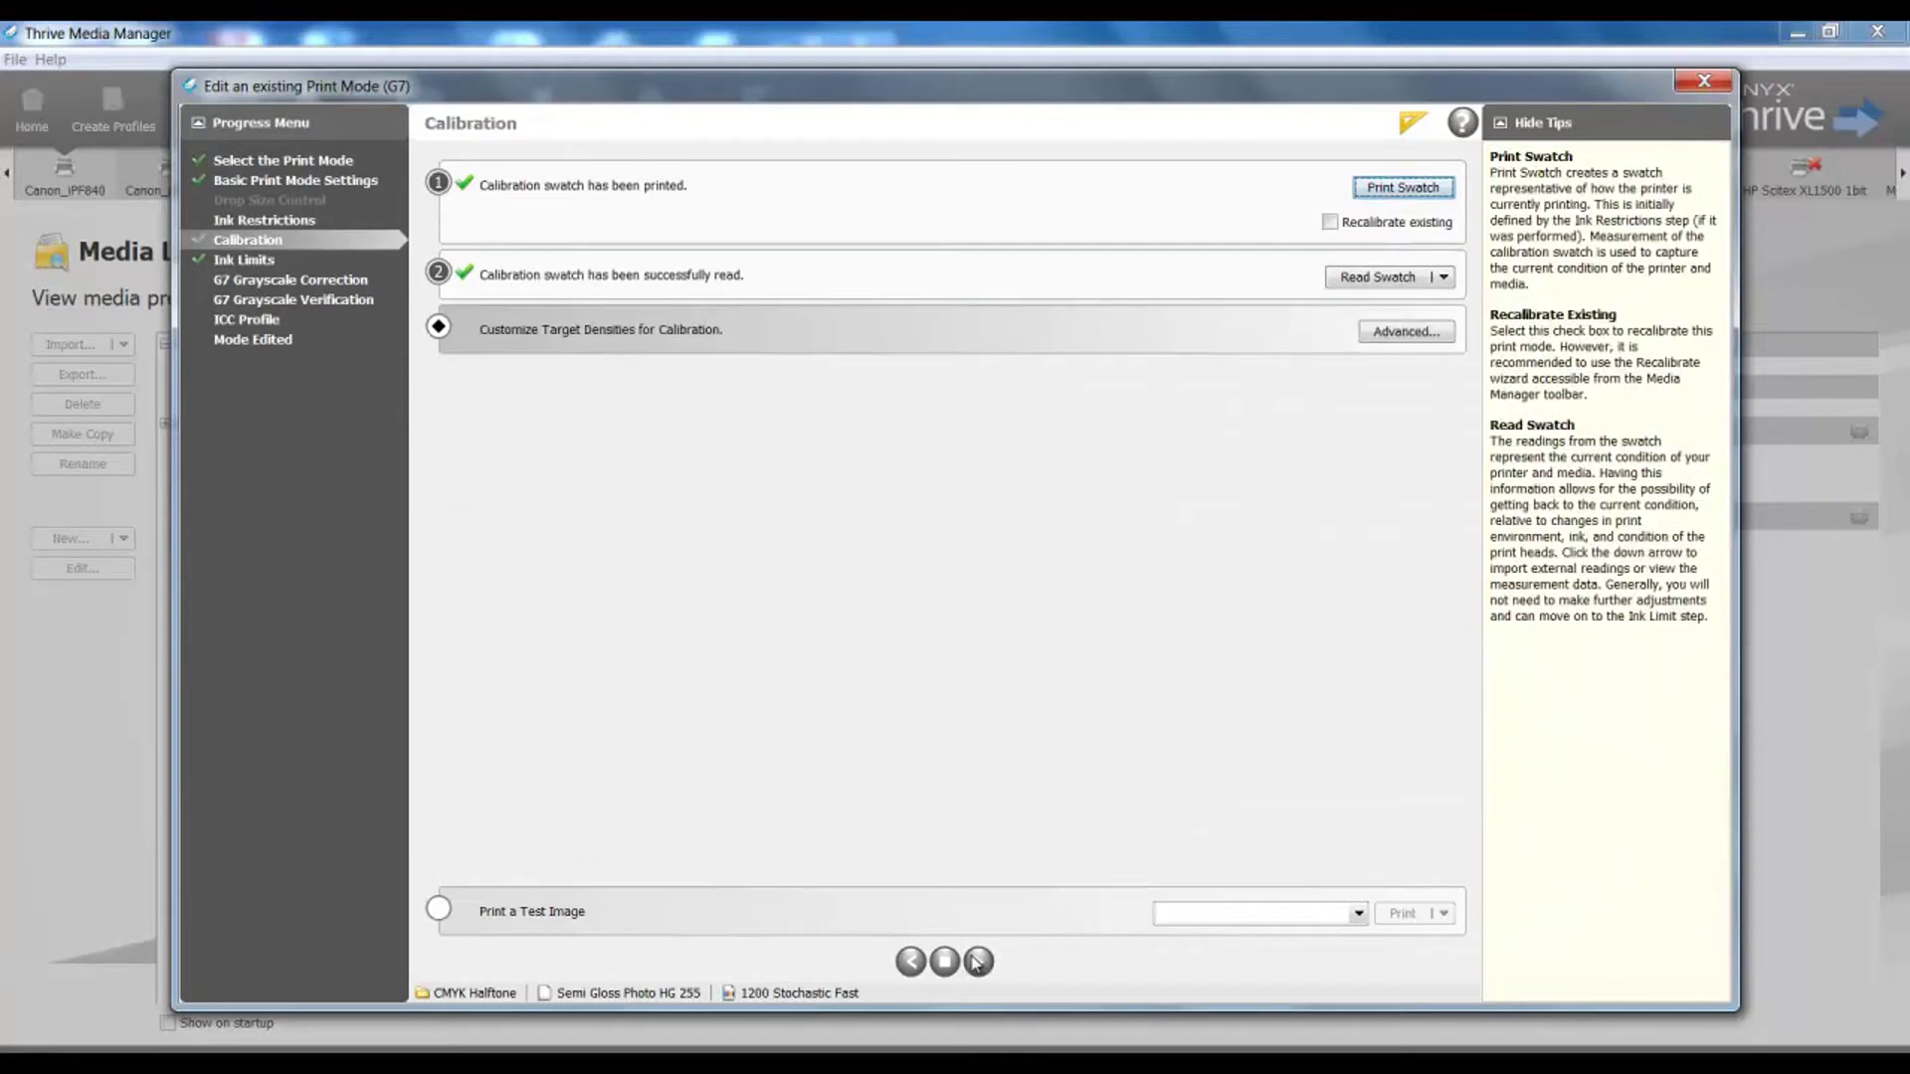
left_click(978, 961)
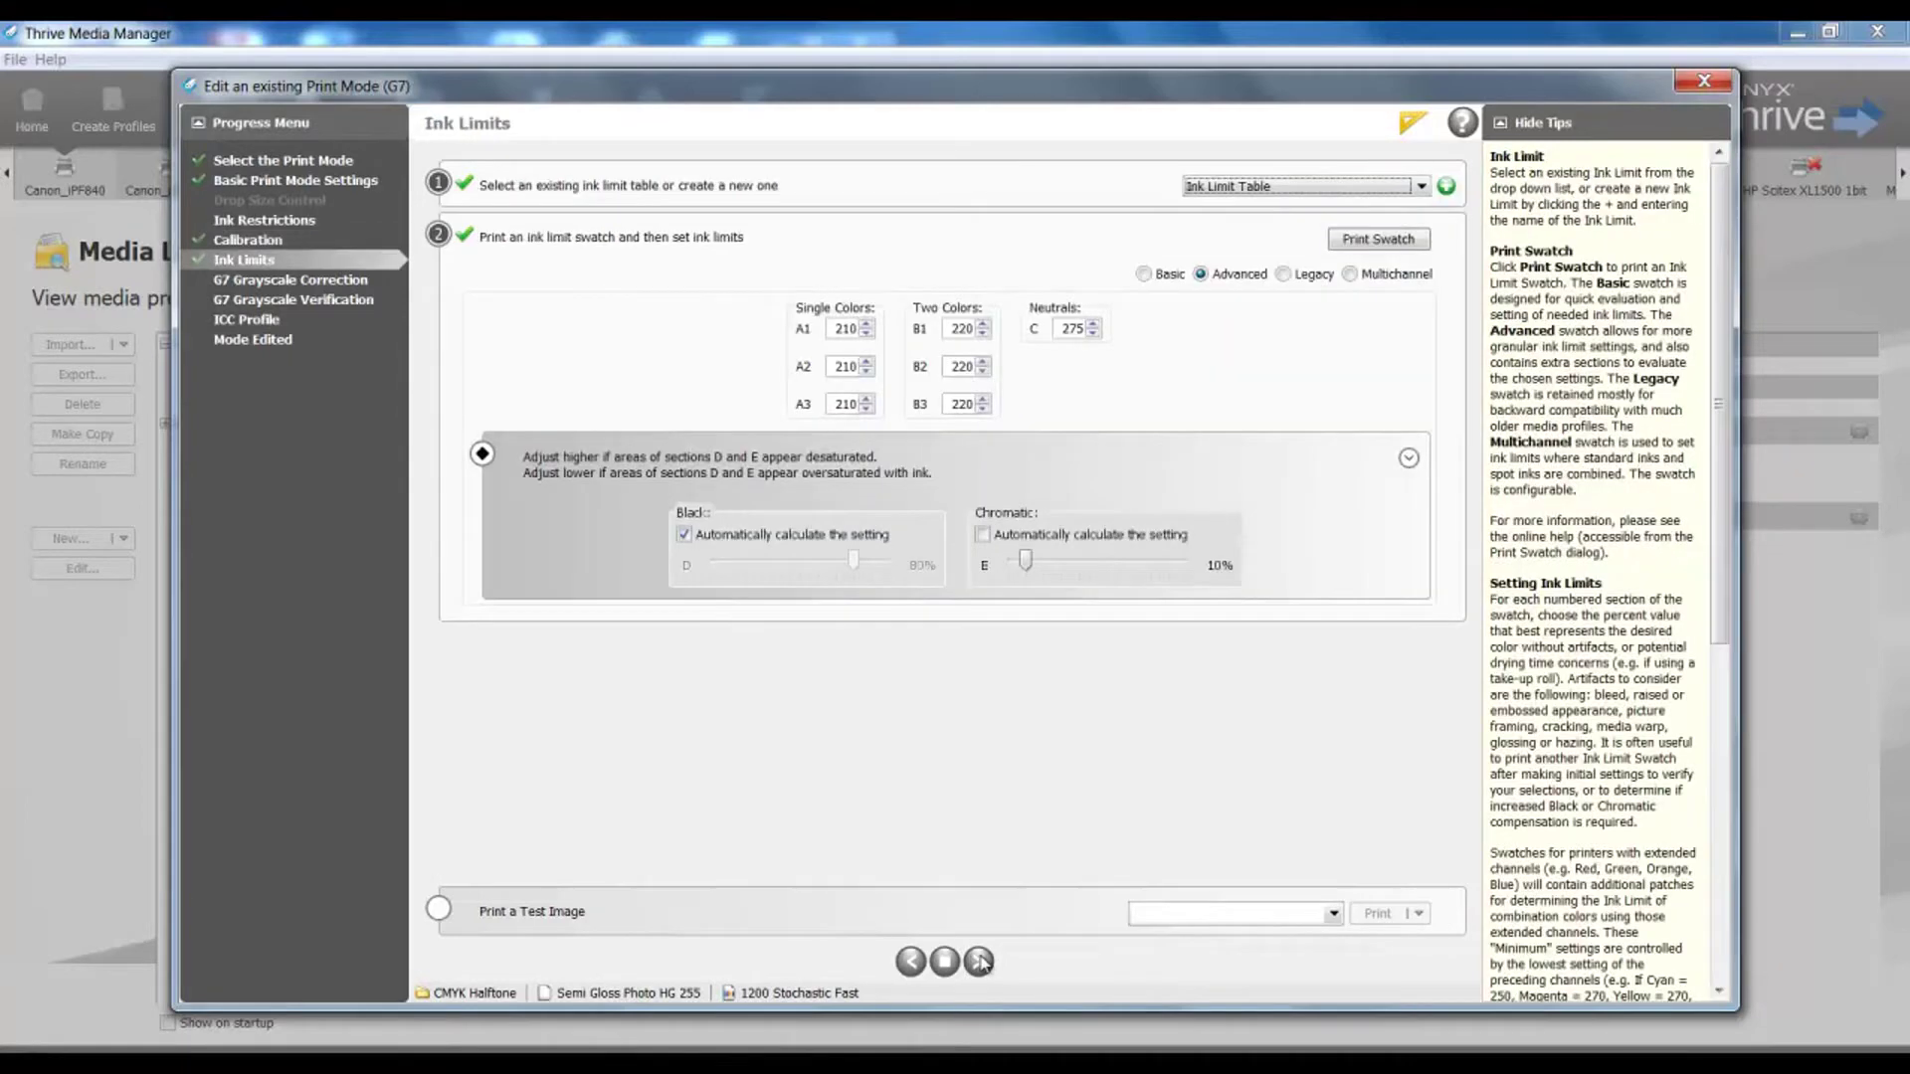
left_click(979, 961)
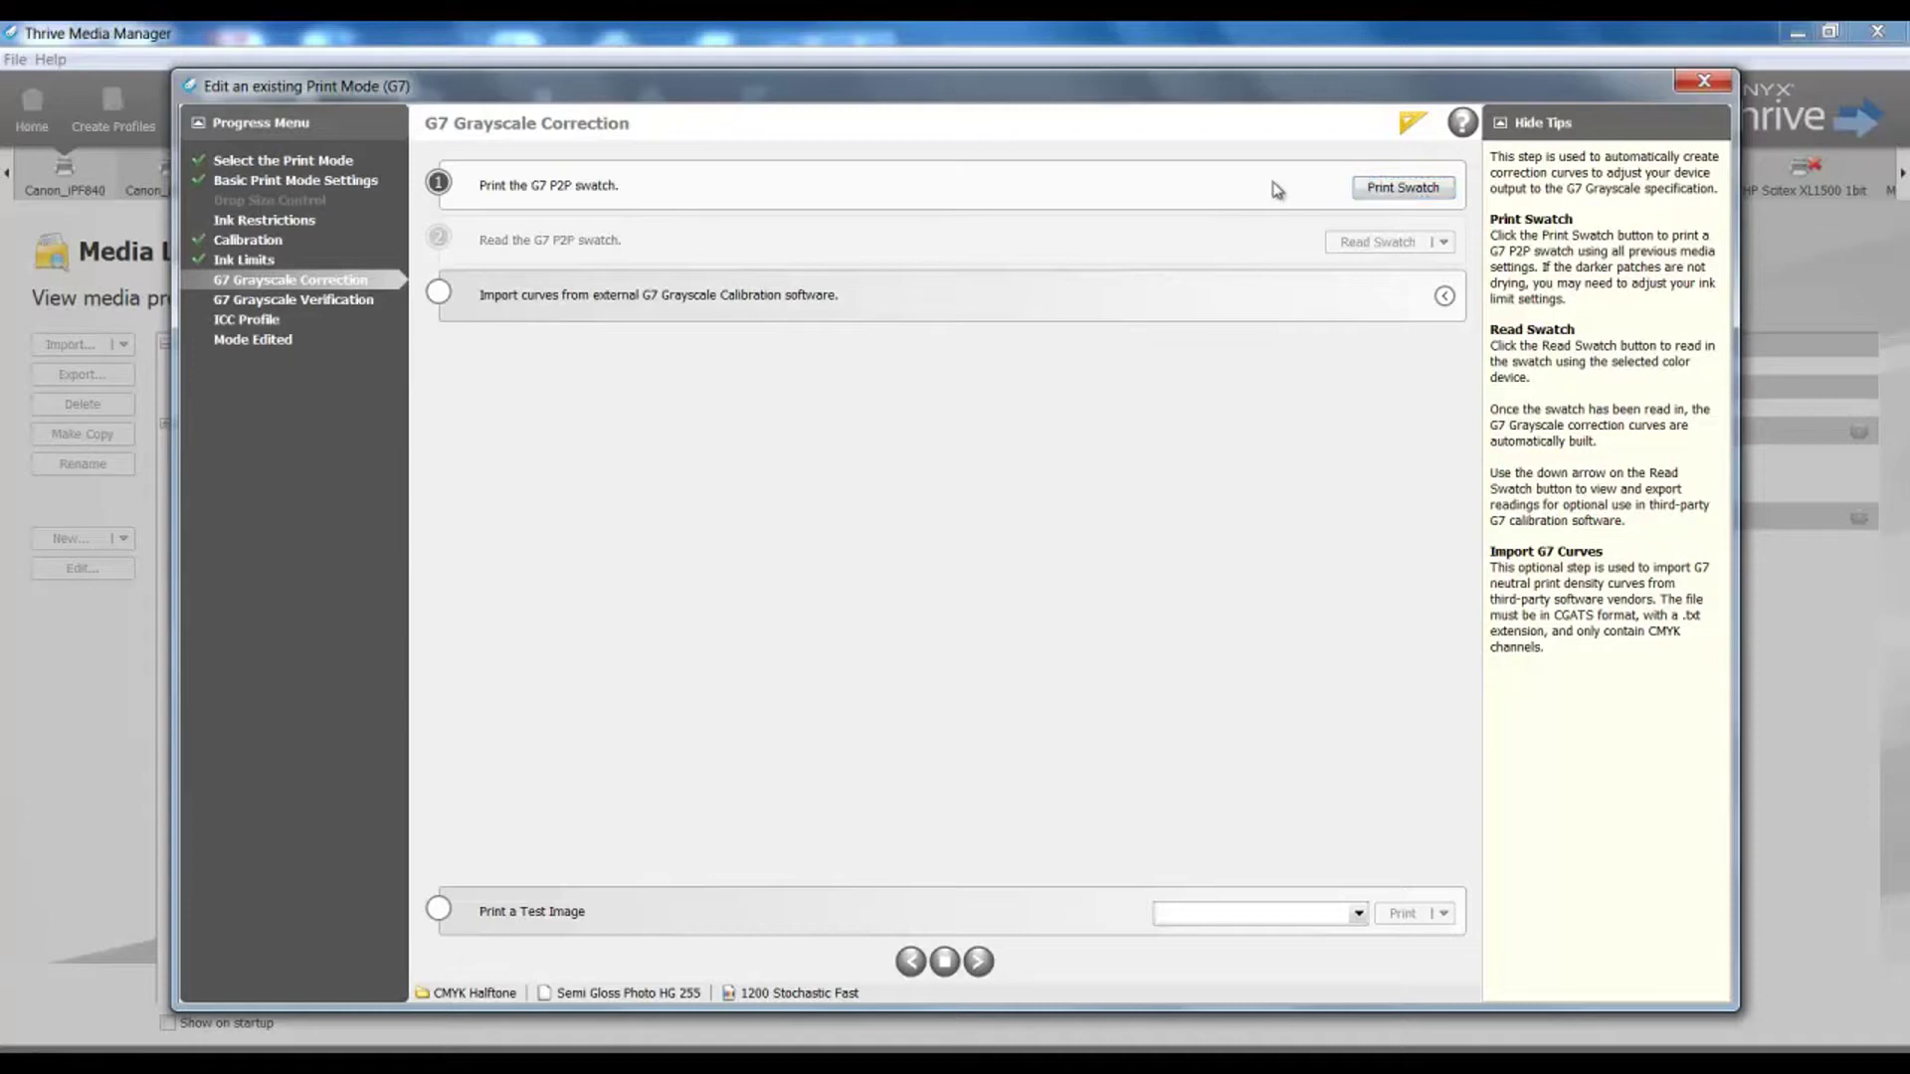
Step: Print the Standard P2P51 swatch for G7 grayscale correction with the page set to 36 Inch Roll
left_click(1398, 187)
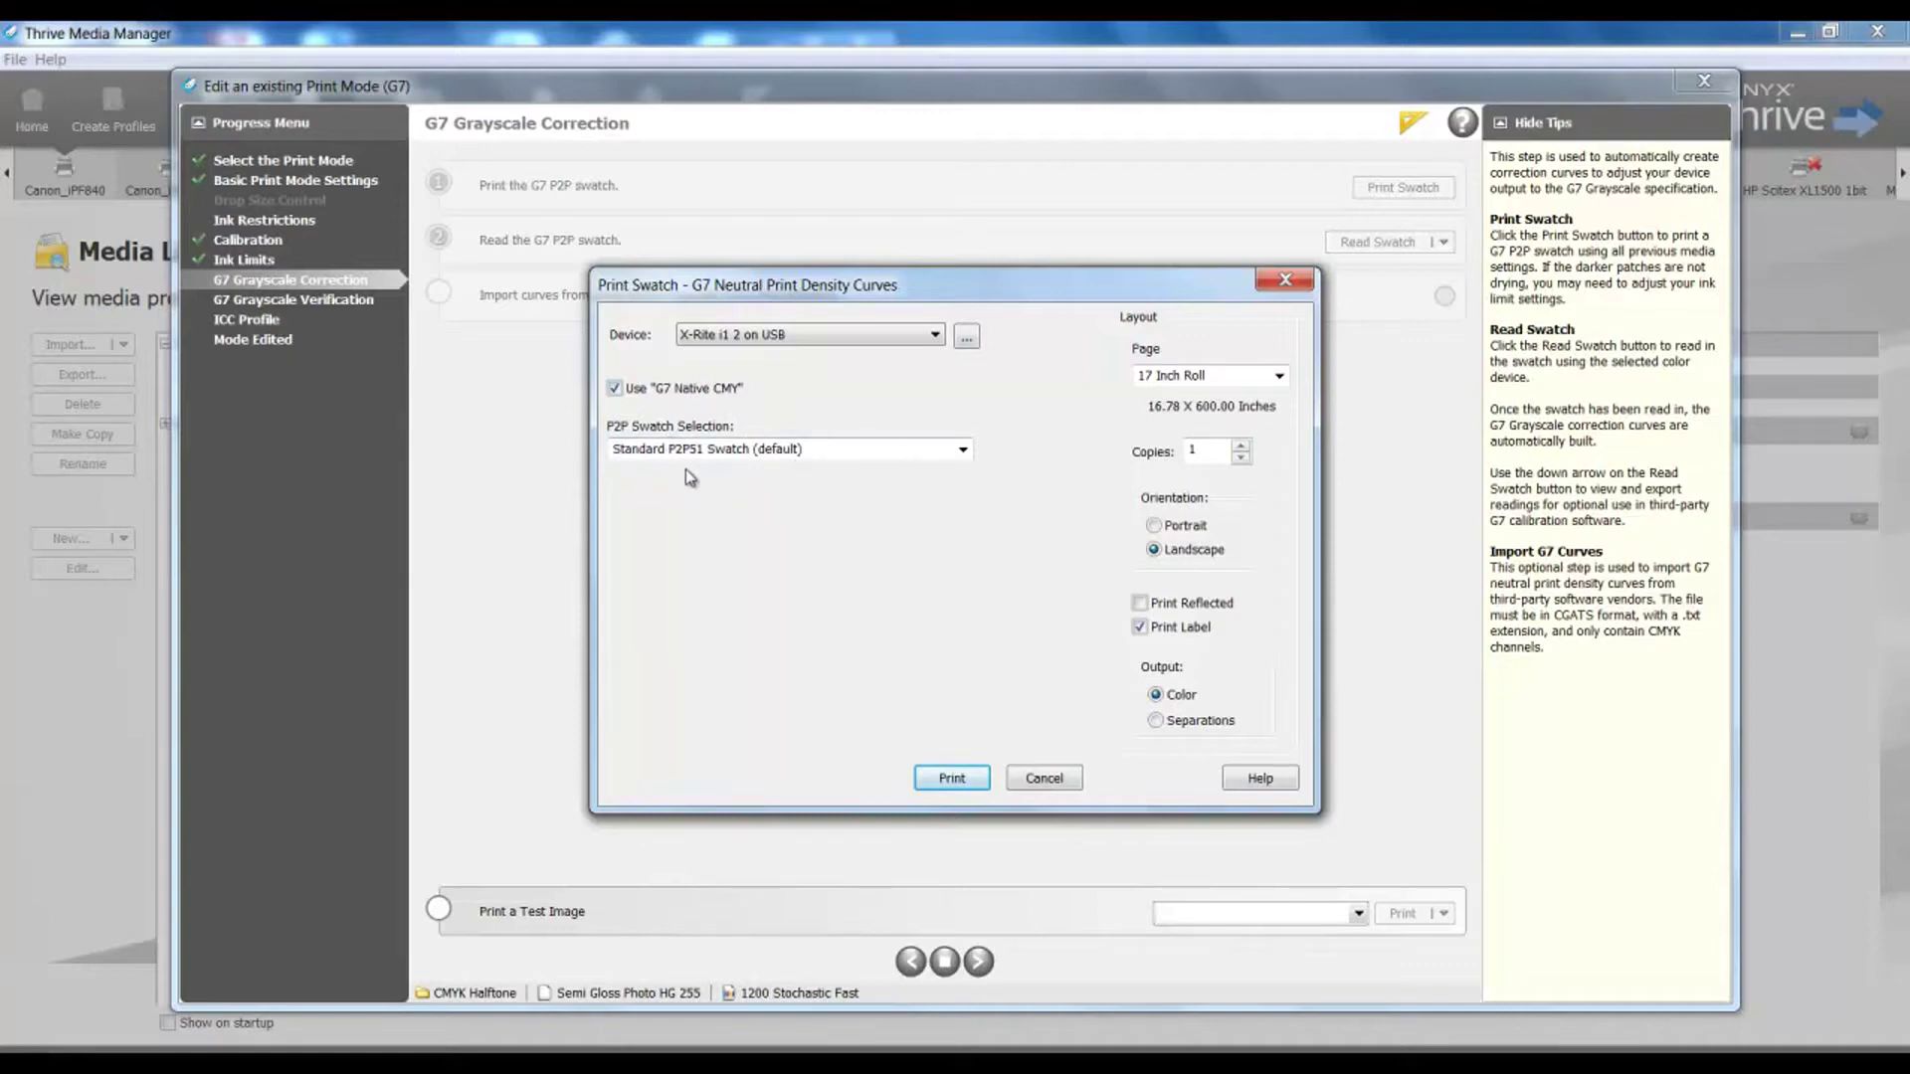
left_click(1278, 375)
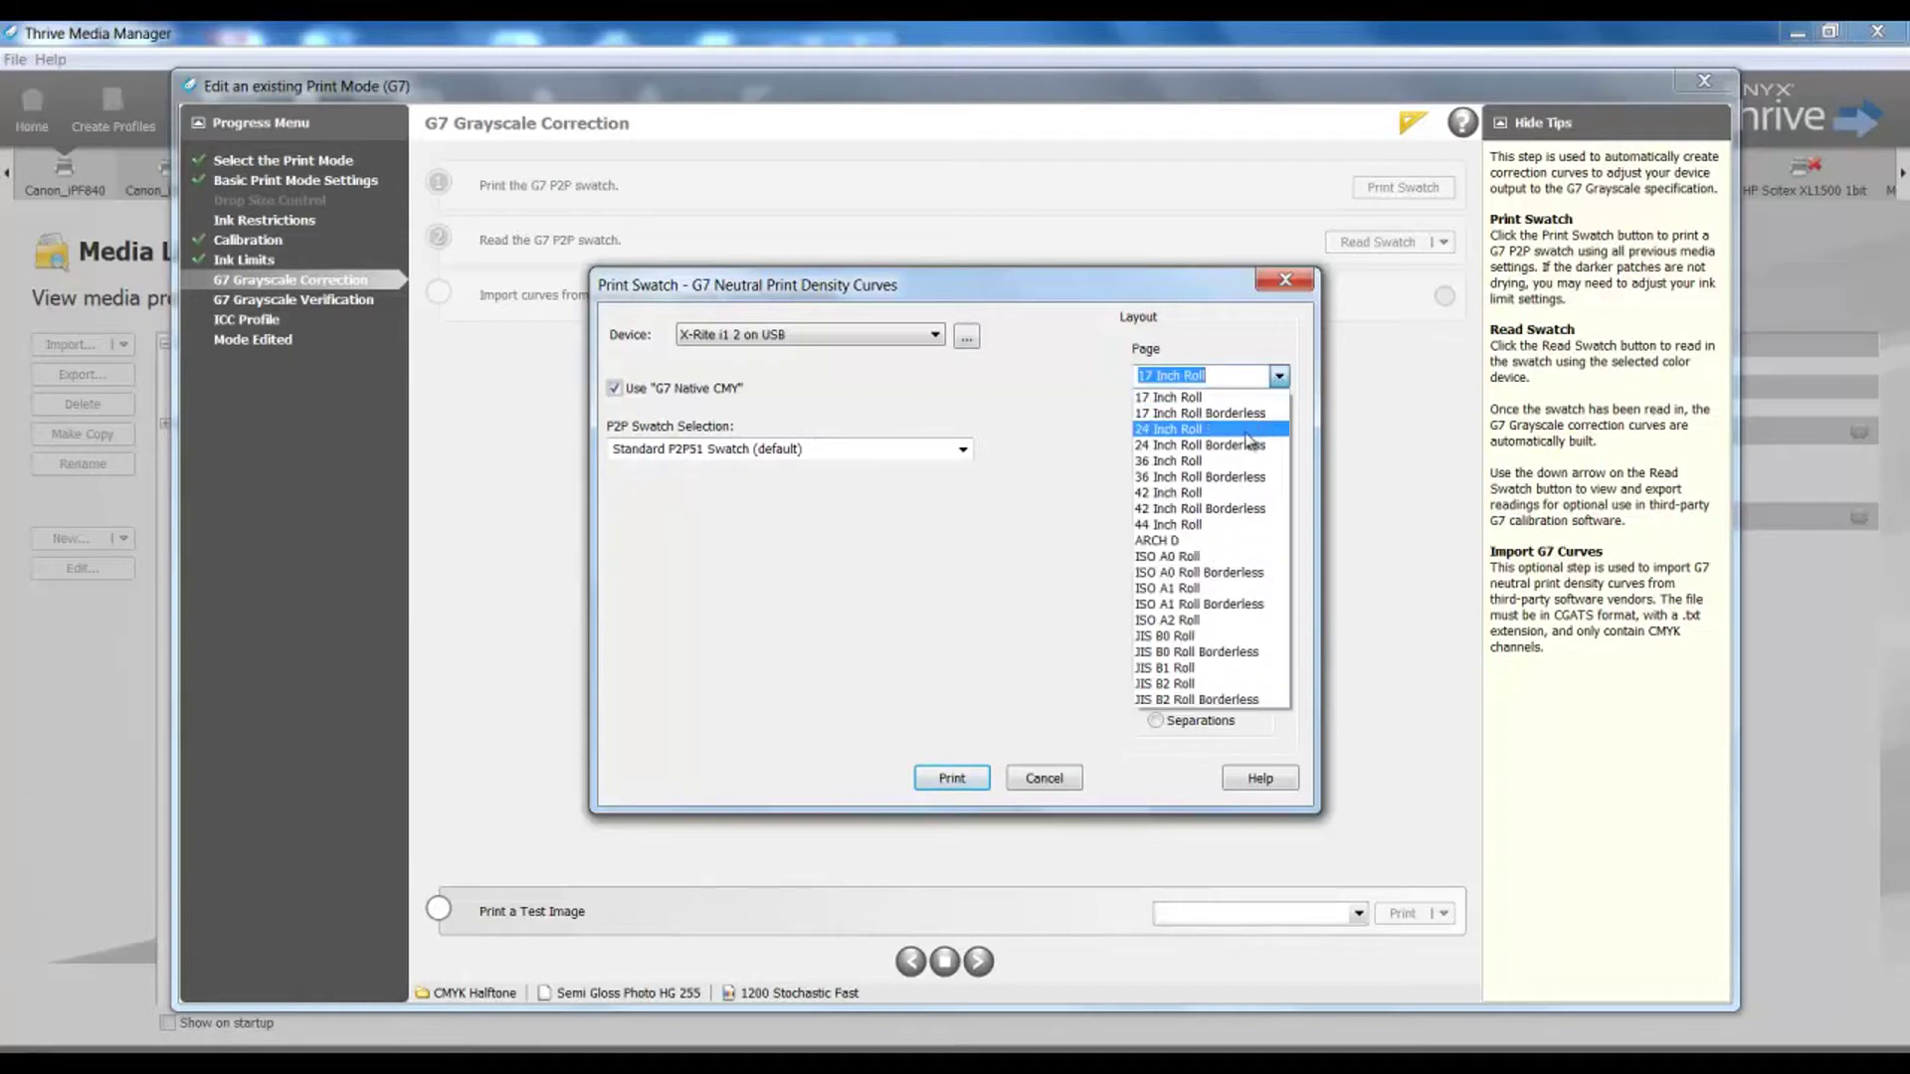
left_click(1226, 461)
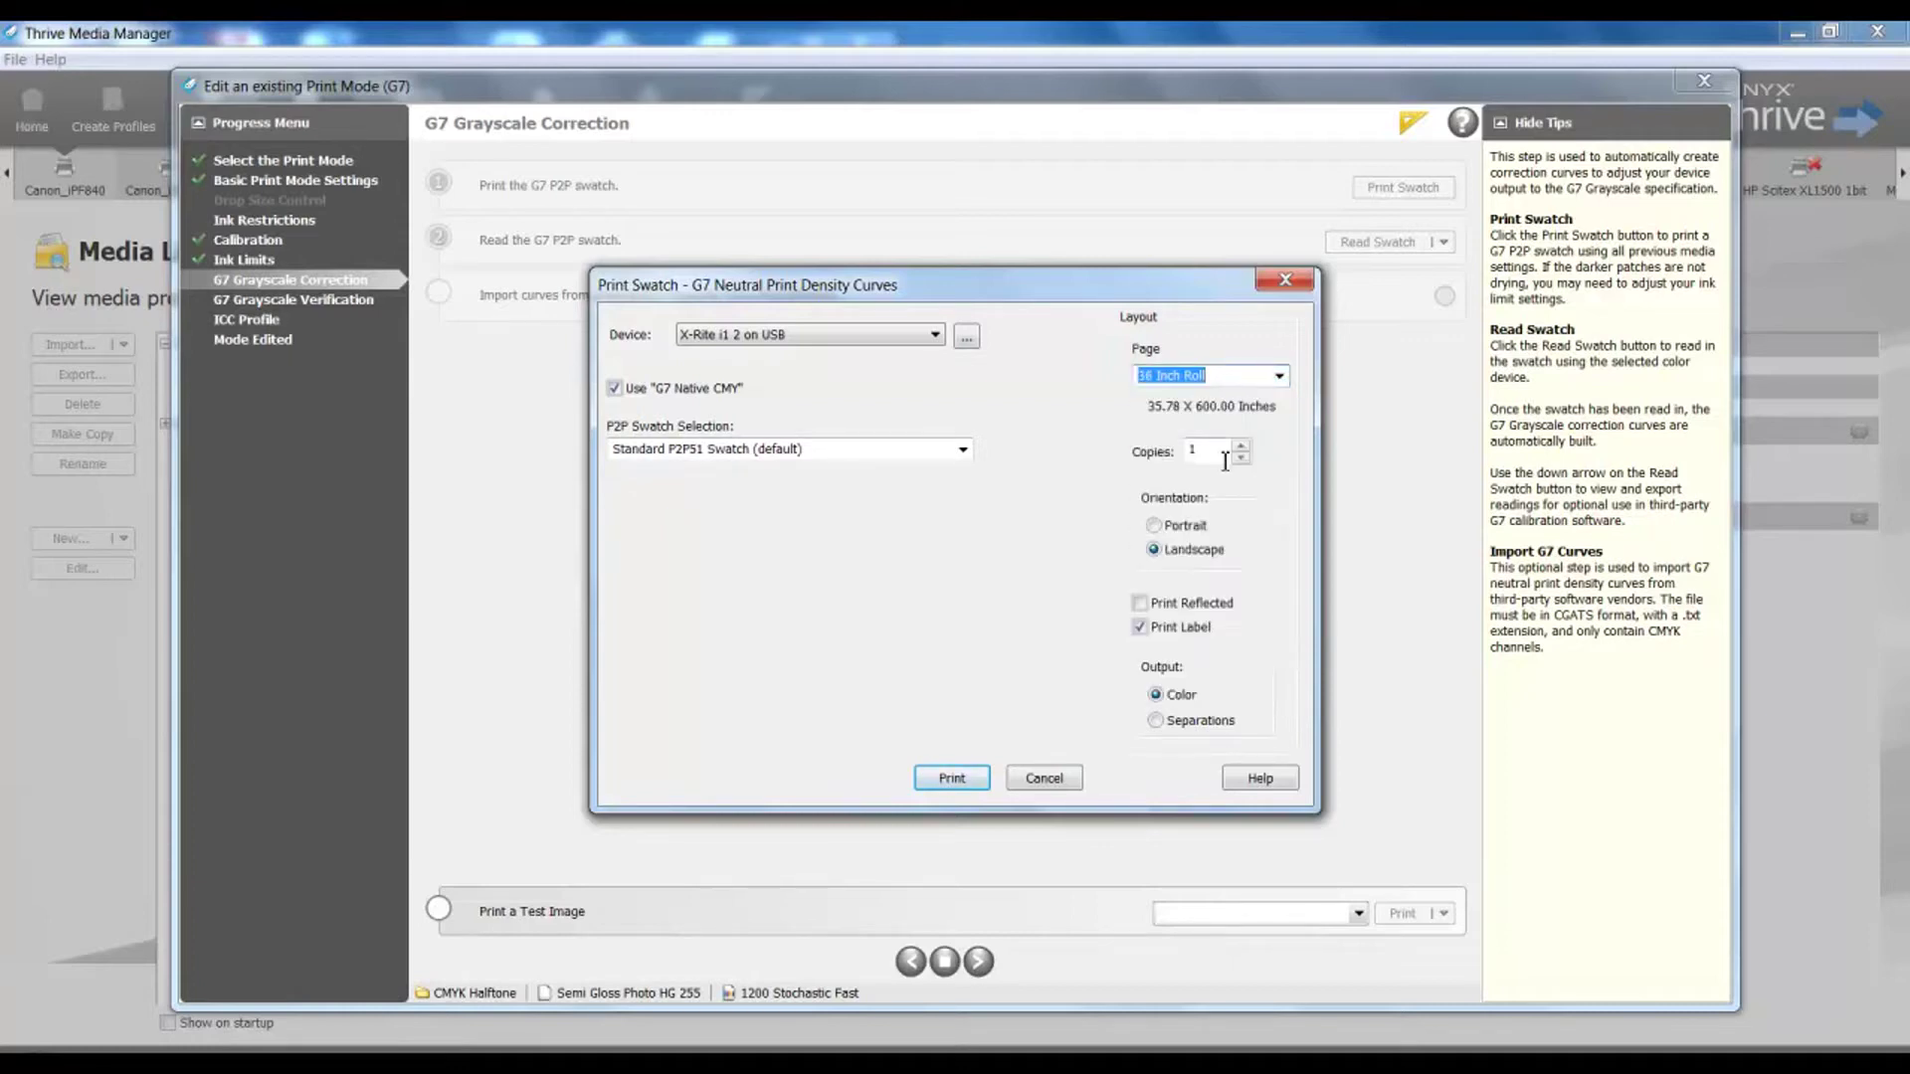
left_click(961, 781)
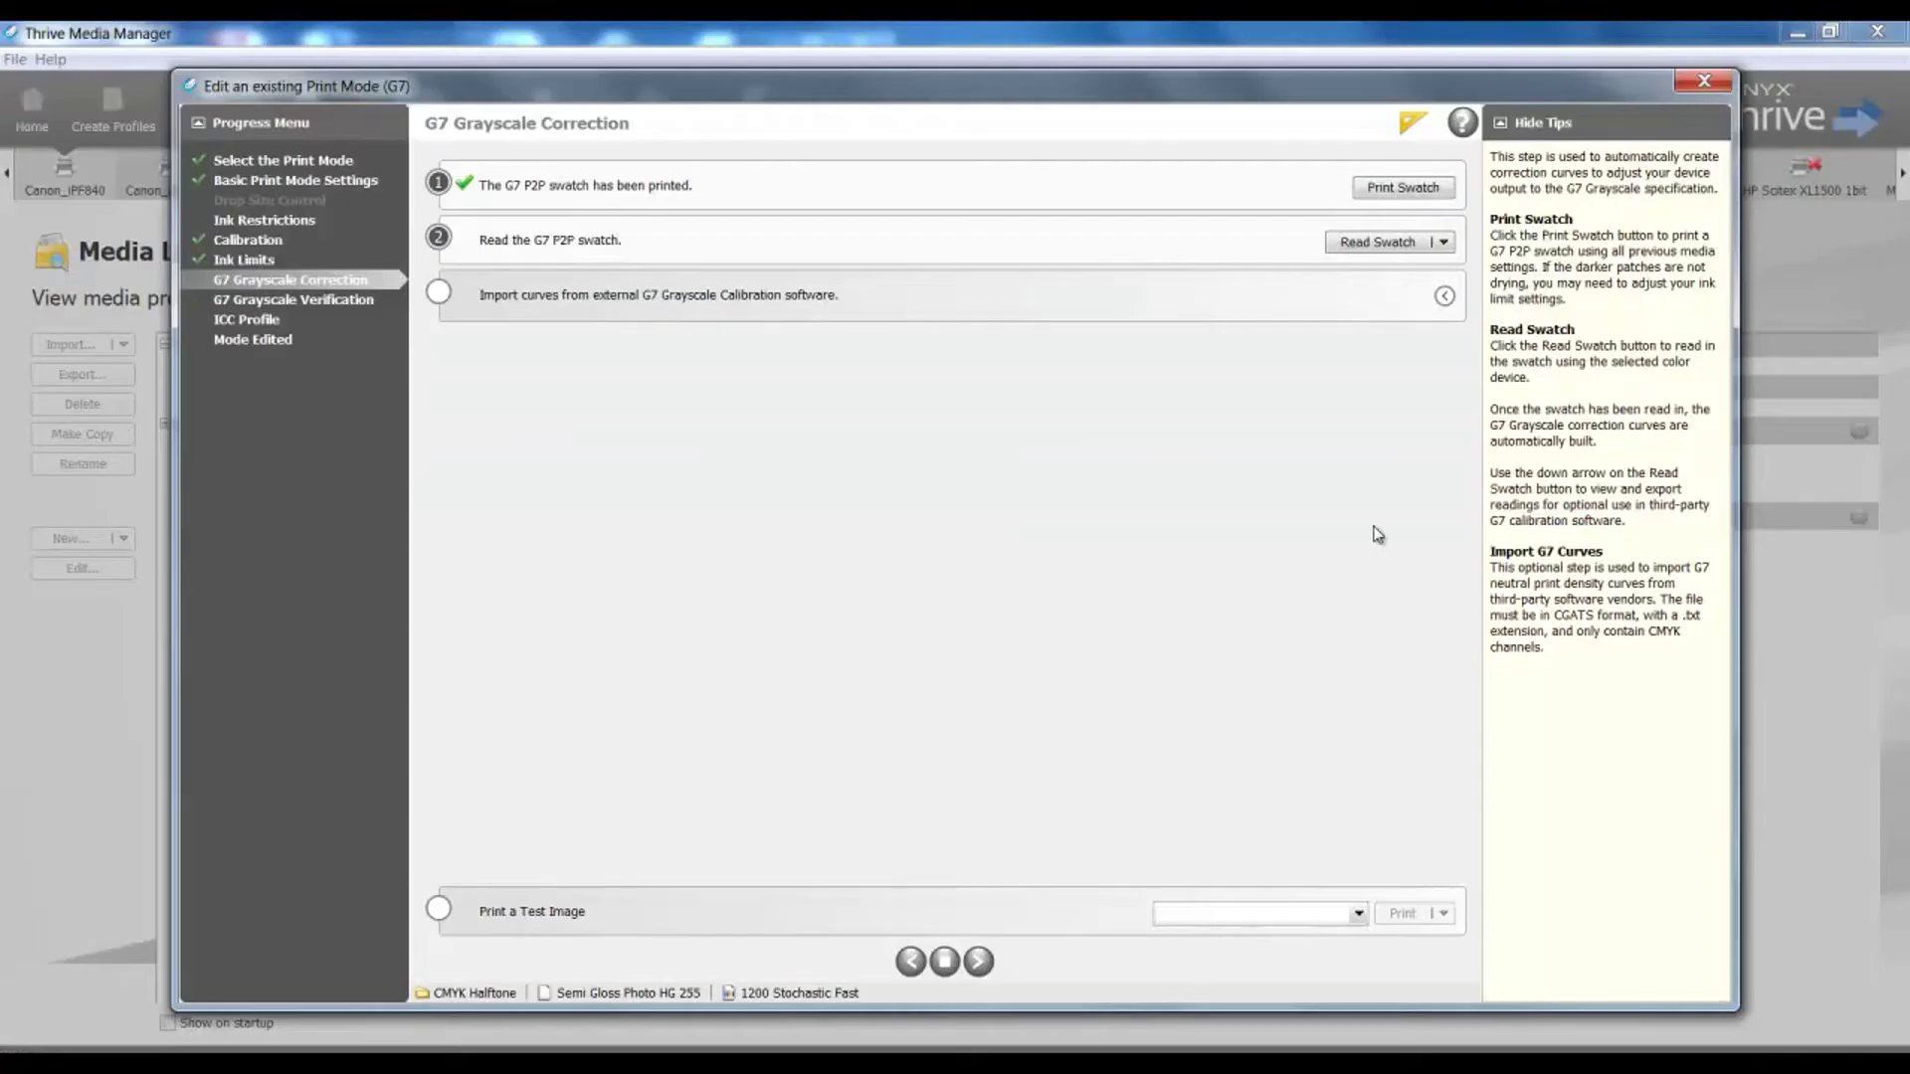
Step: Read the printed G7 P2P swatch and look at the option for importing external G7 calibration curves
left_click(1370, 242)
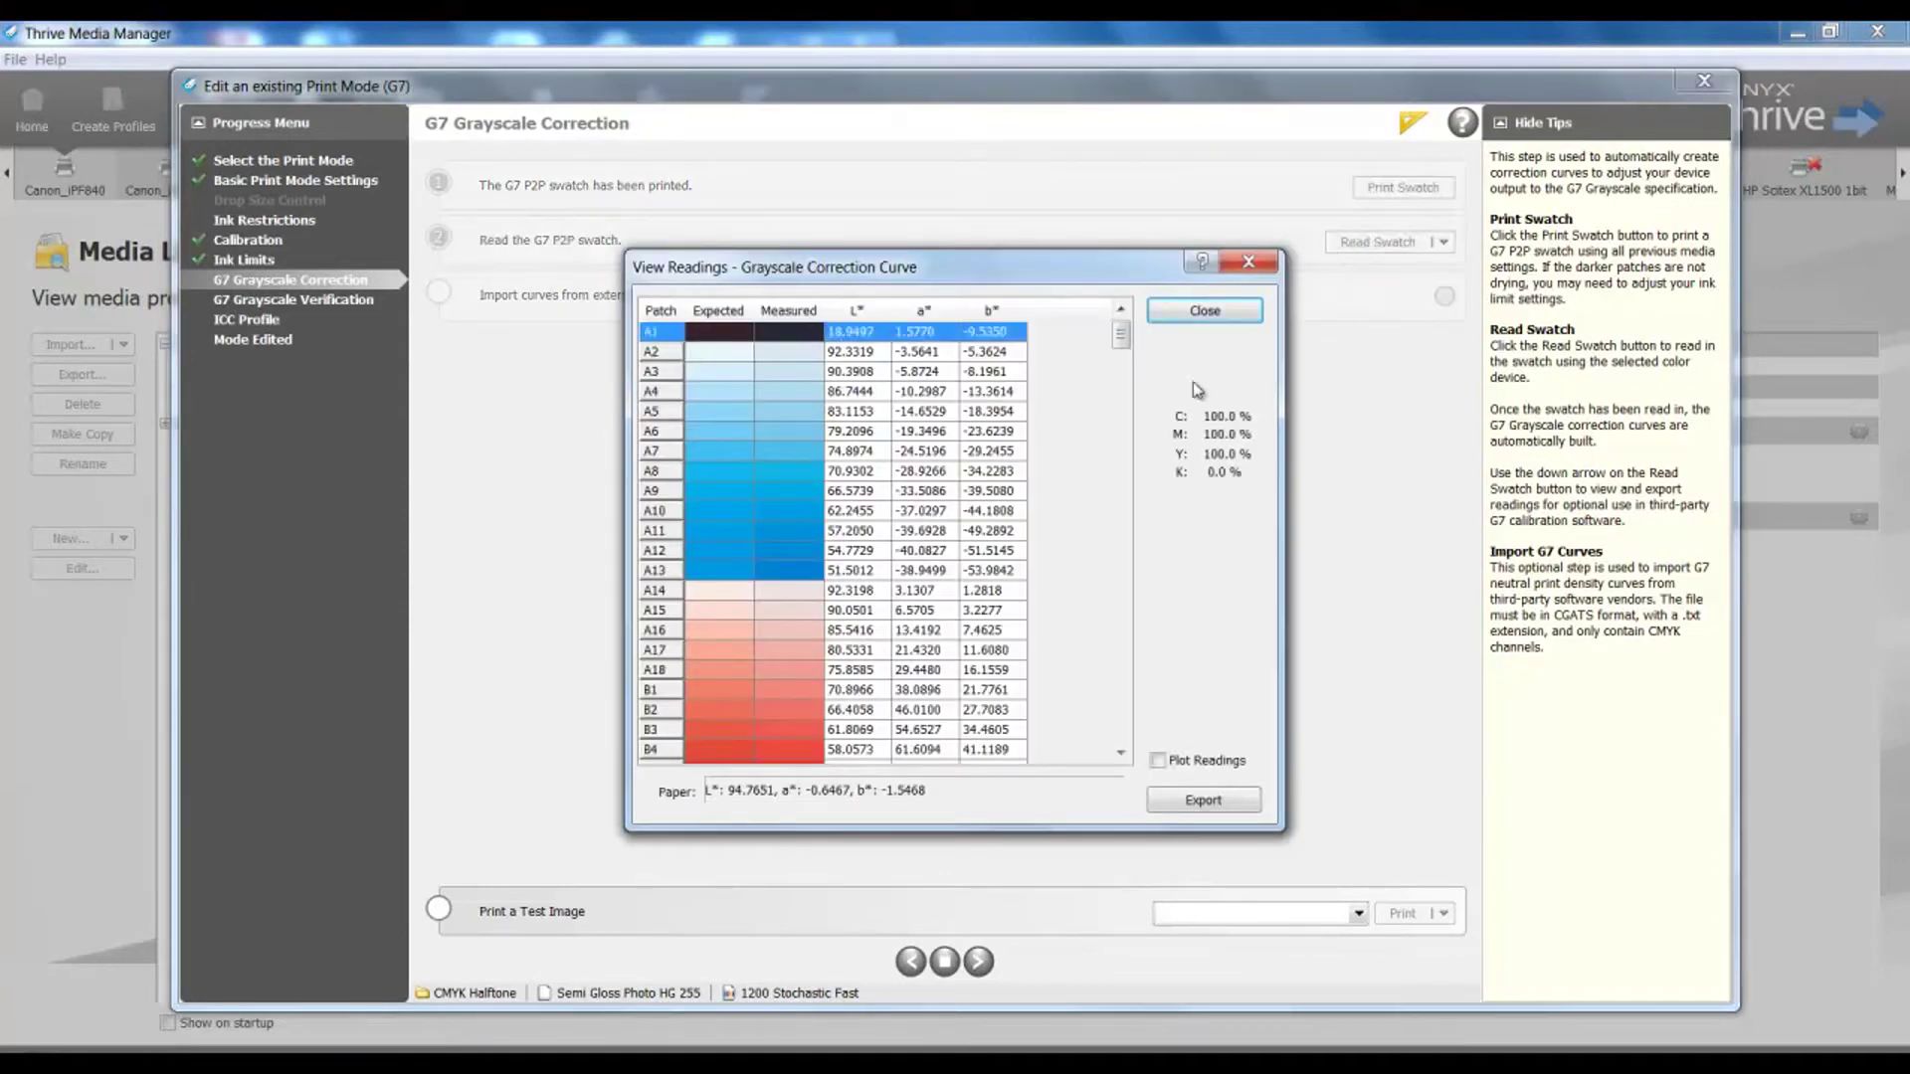
left_click(1204, 313)
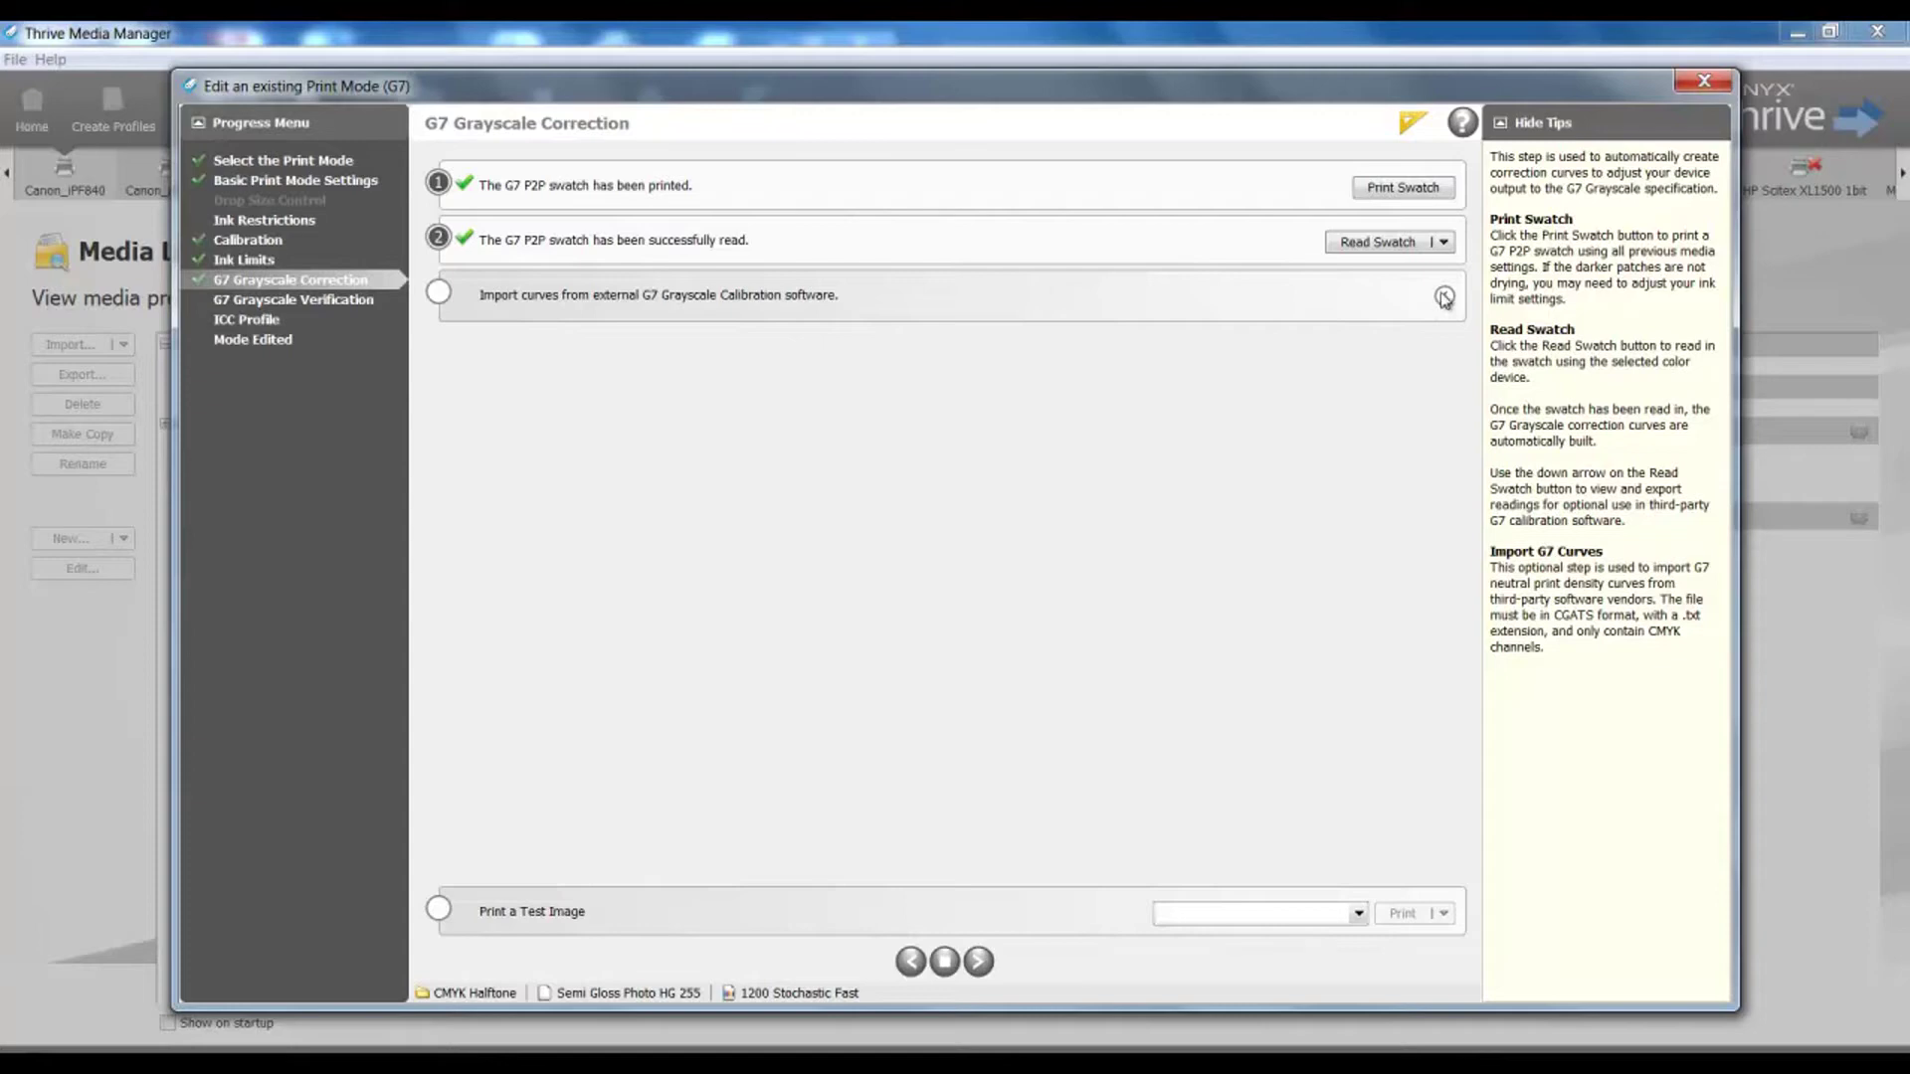
left_click(1443, 298)
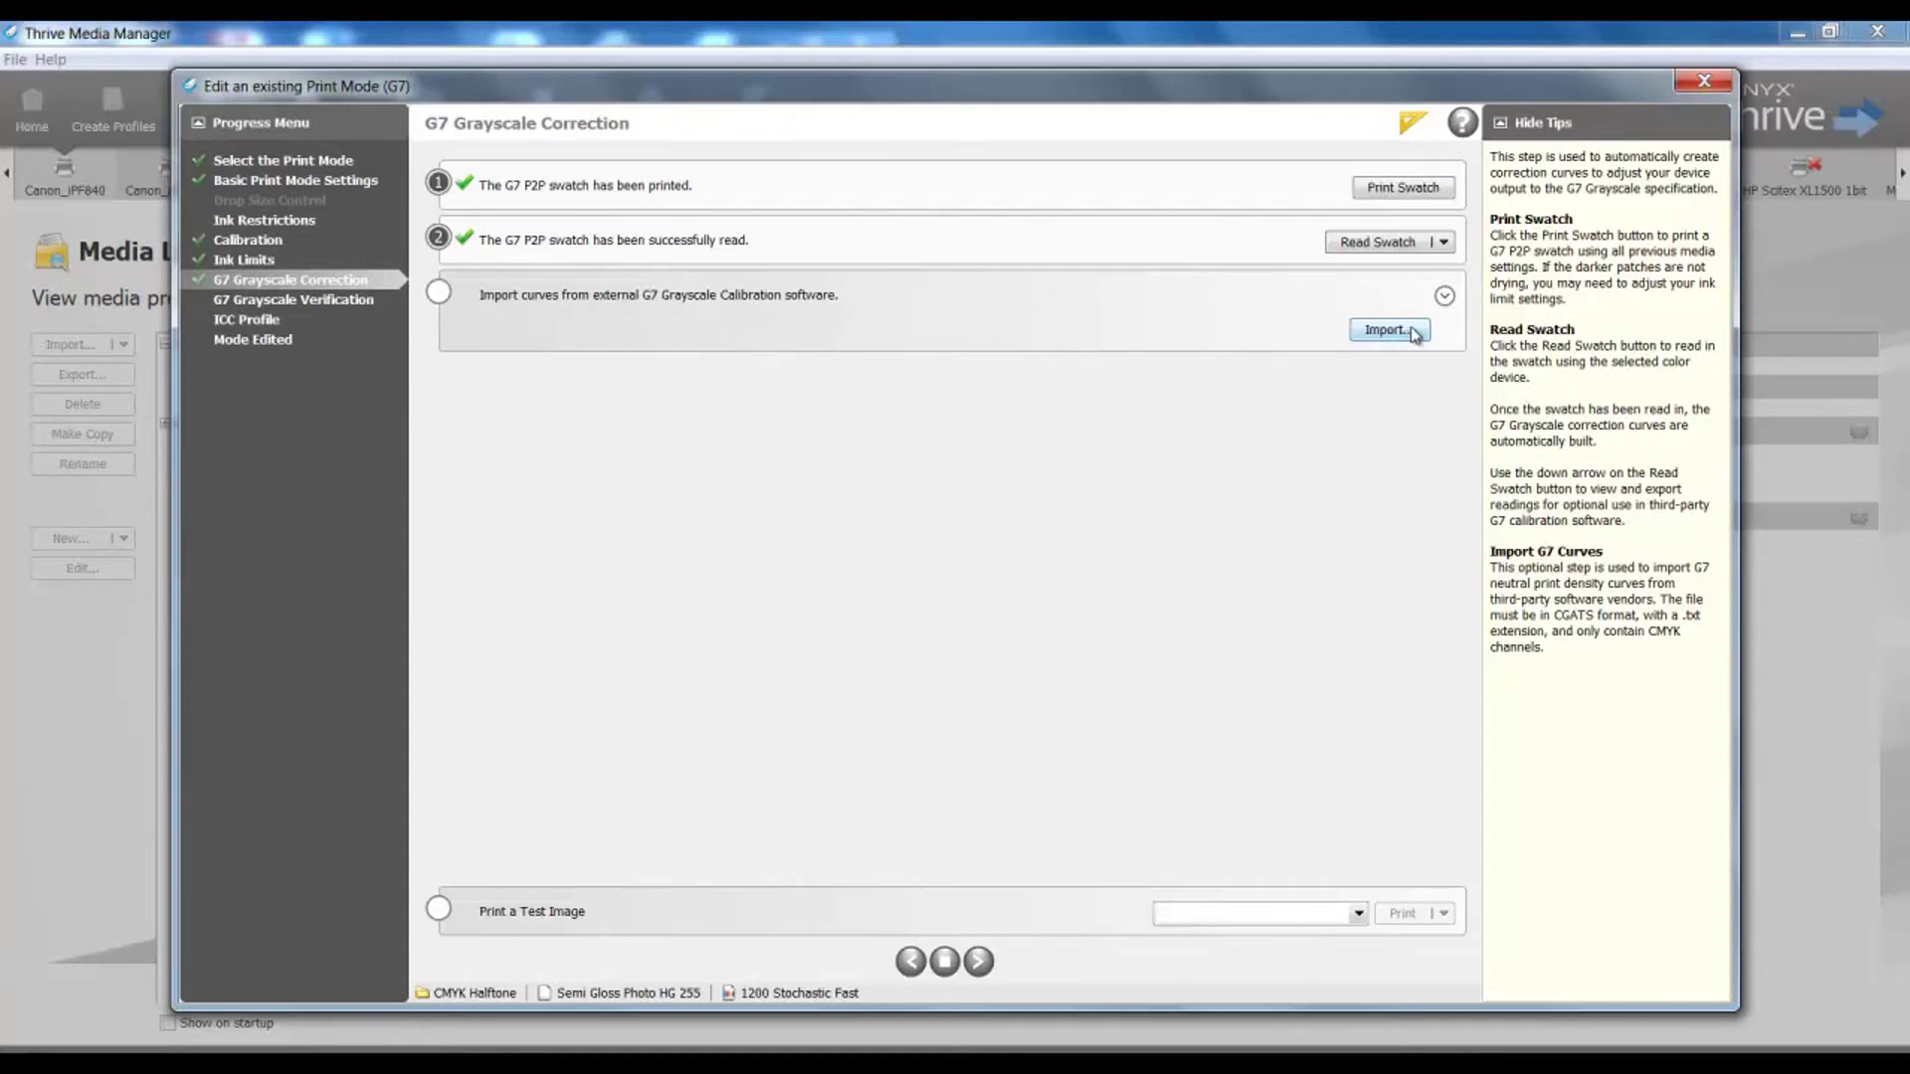
left_click(1365, 303)
Step: Print the G7 P2P verification swatch, check its job in Thrive RIP-Queue, and return to Thrive Media Manager
left_click(979, 961)
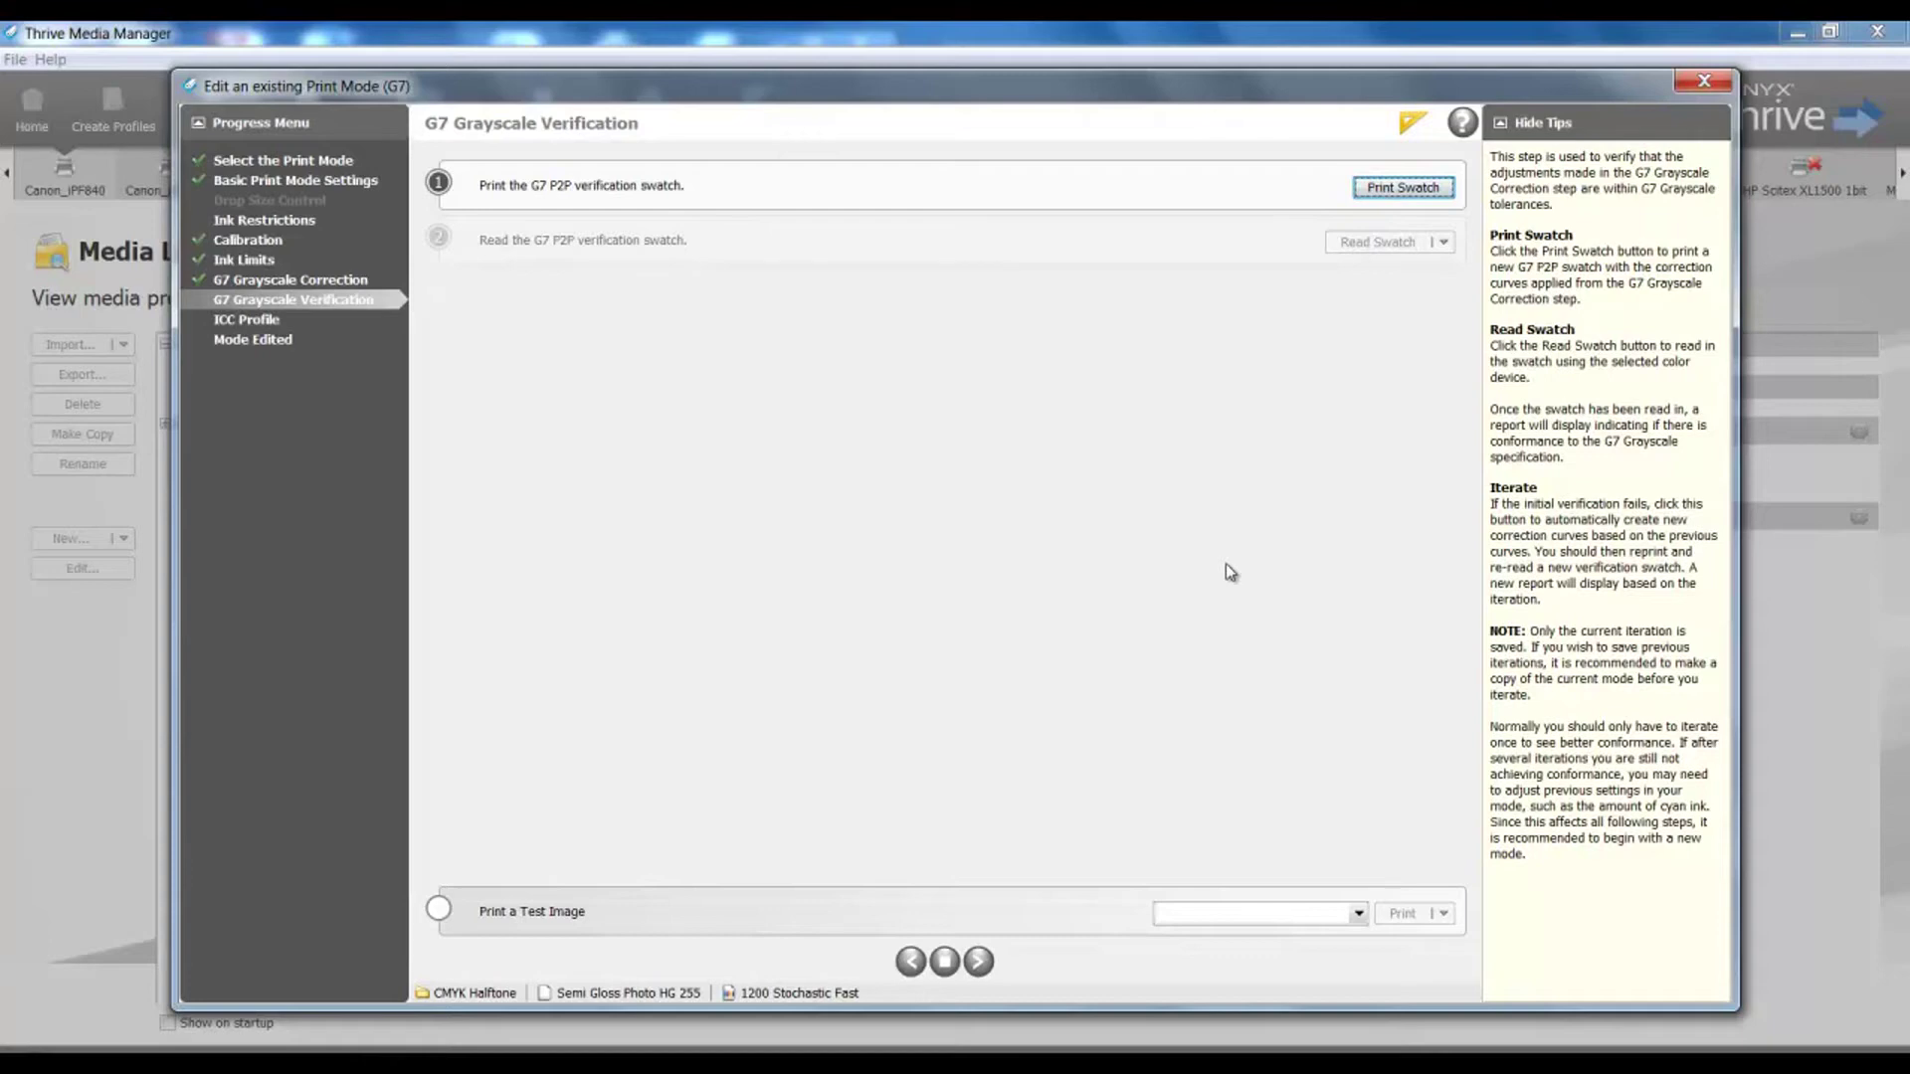
left_click(1391, 198)
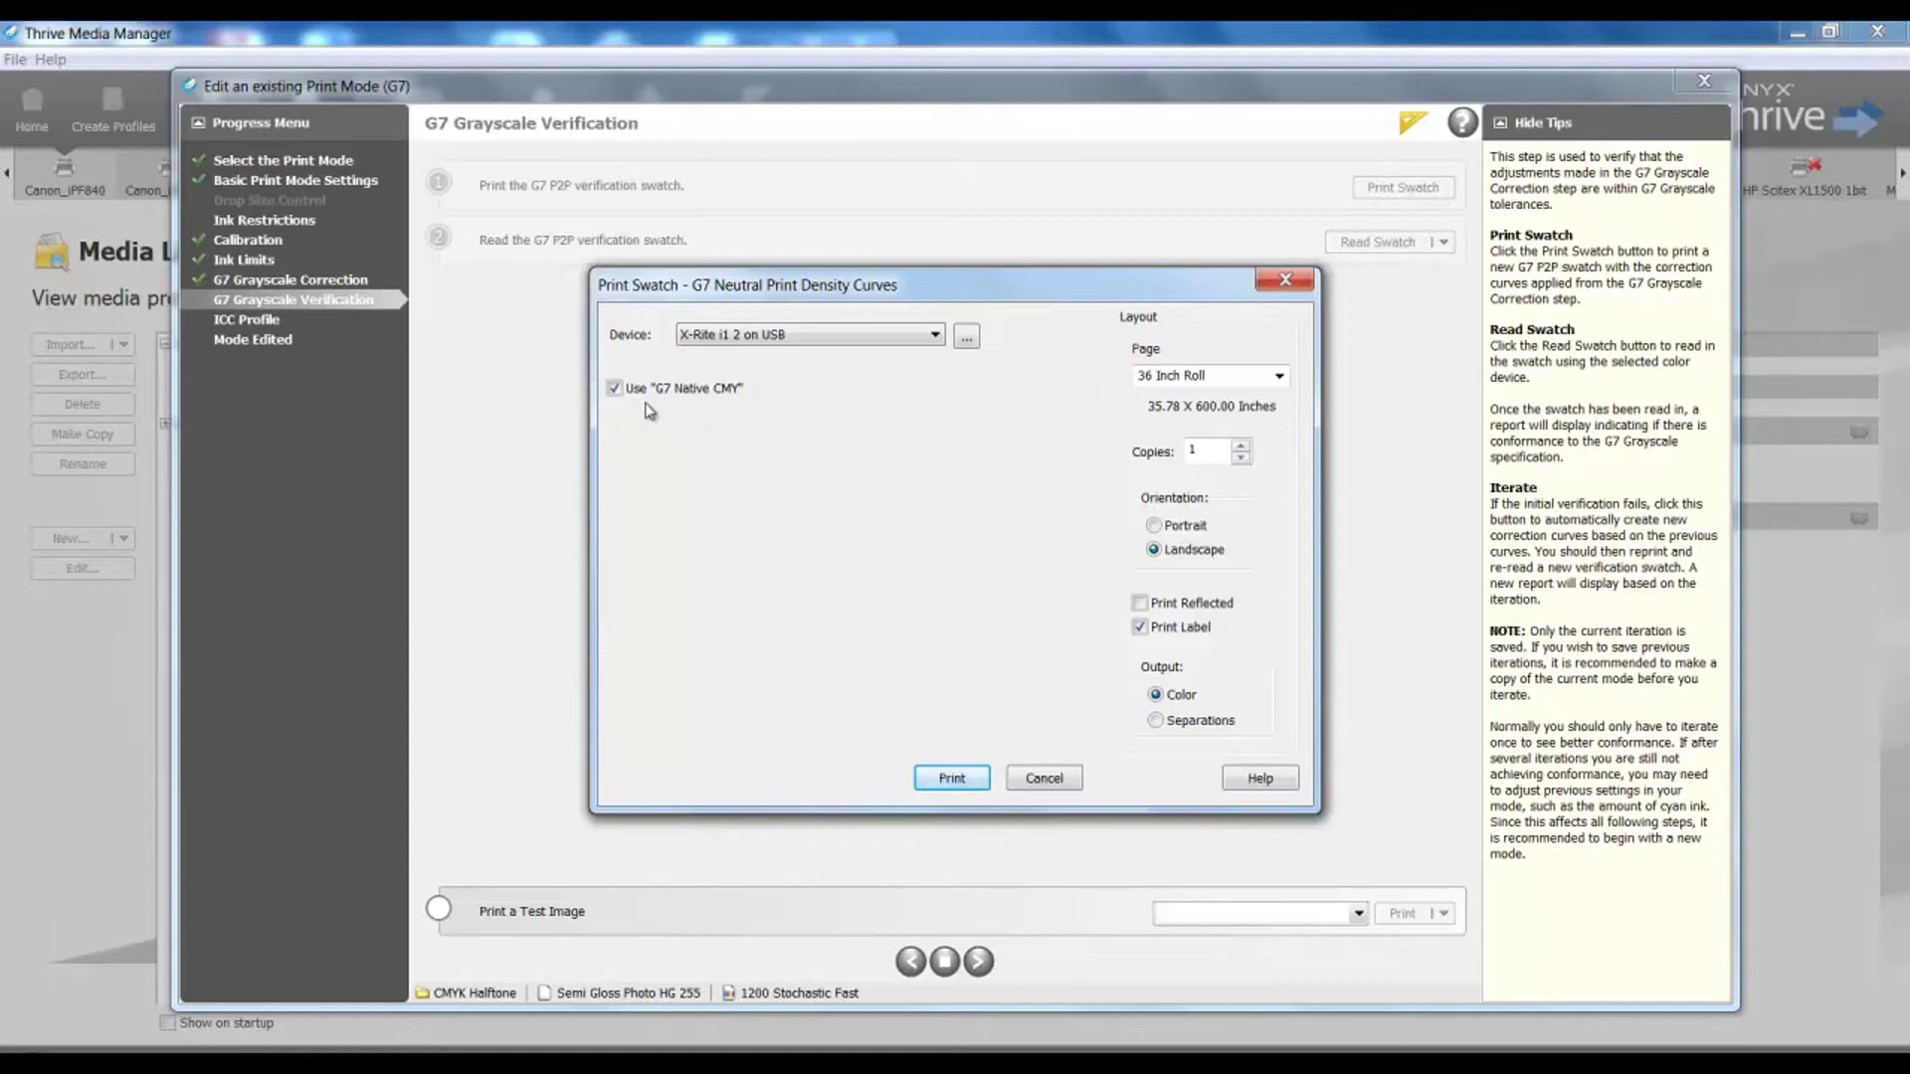
left_click(951, 779)
key("alt+Tab")
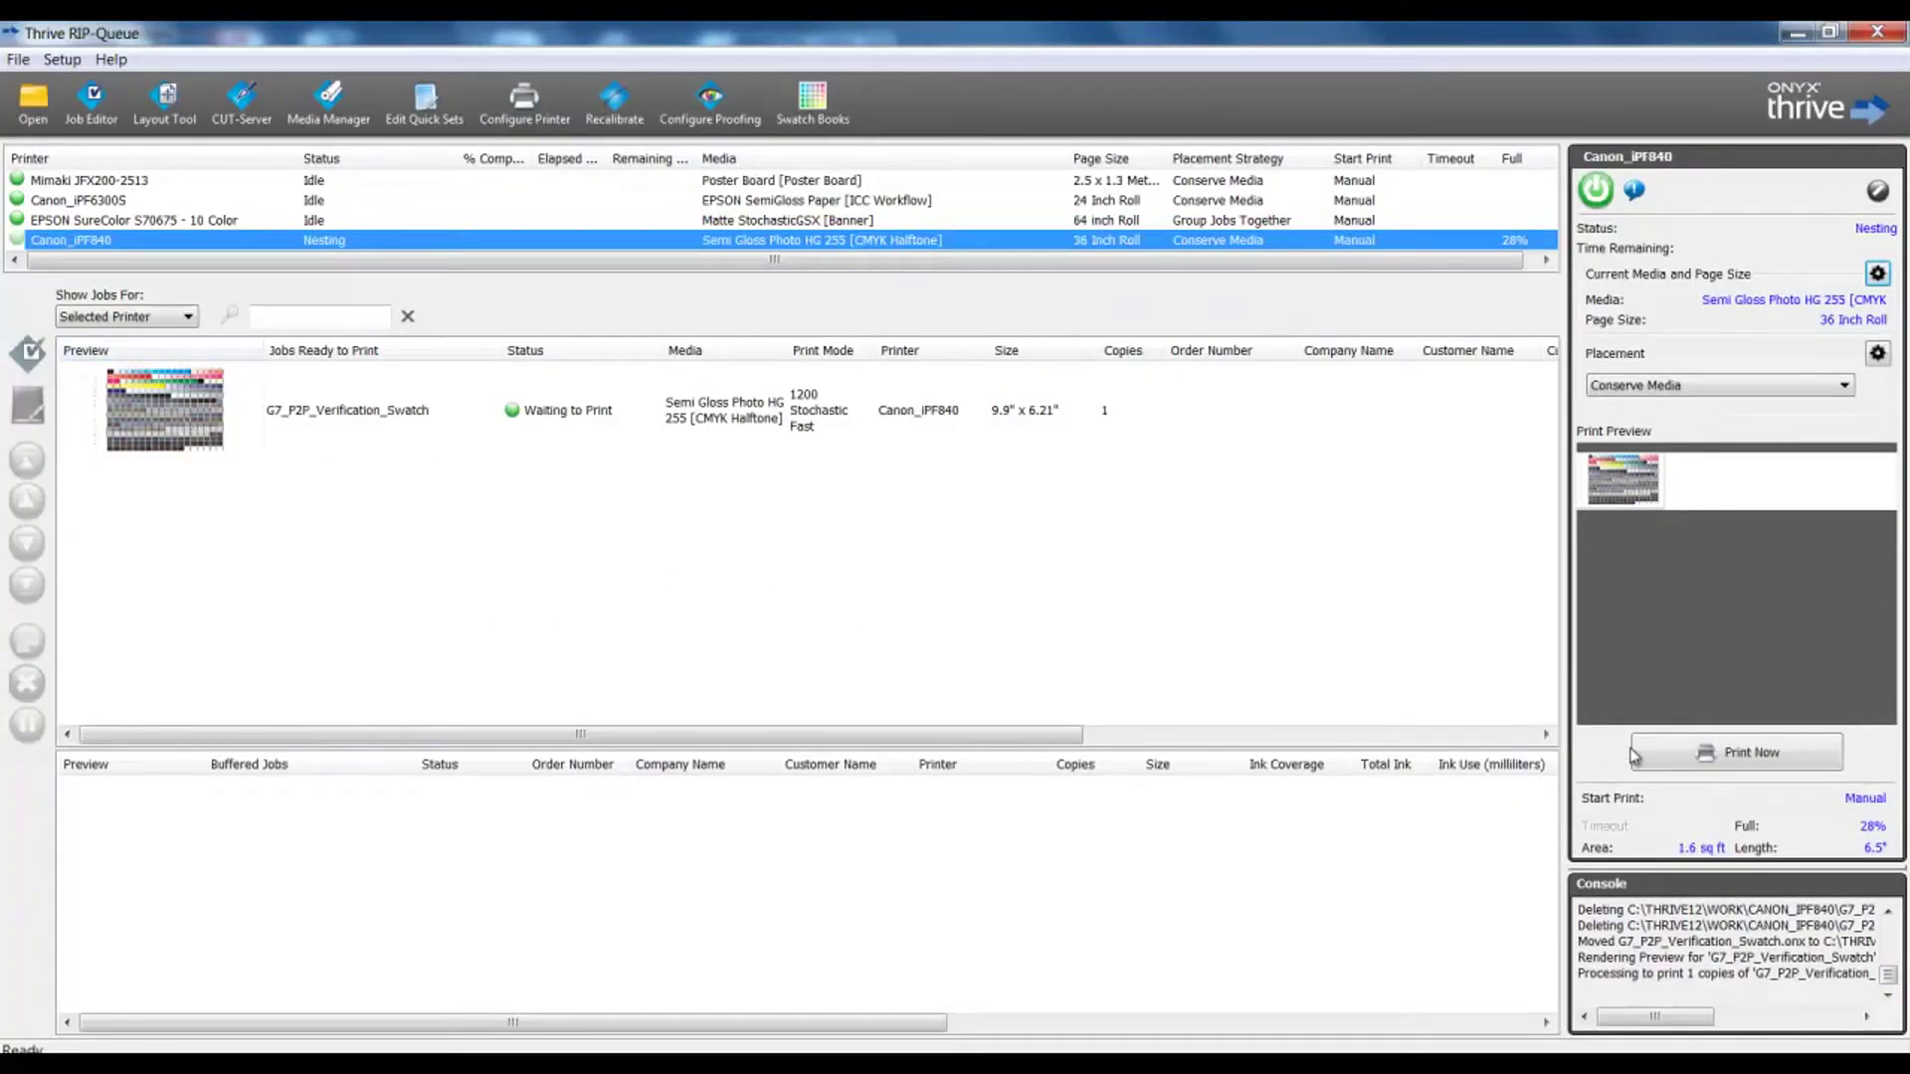
key("alt+Tab")
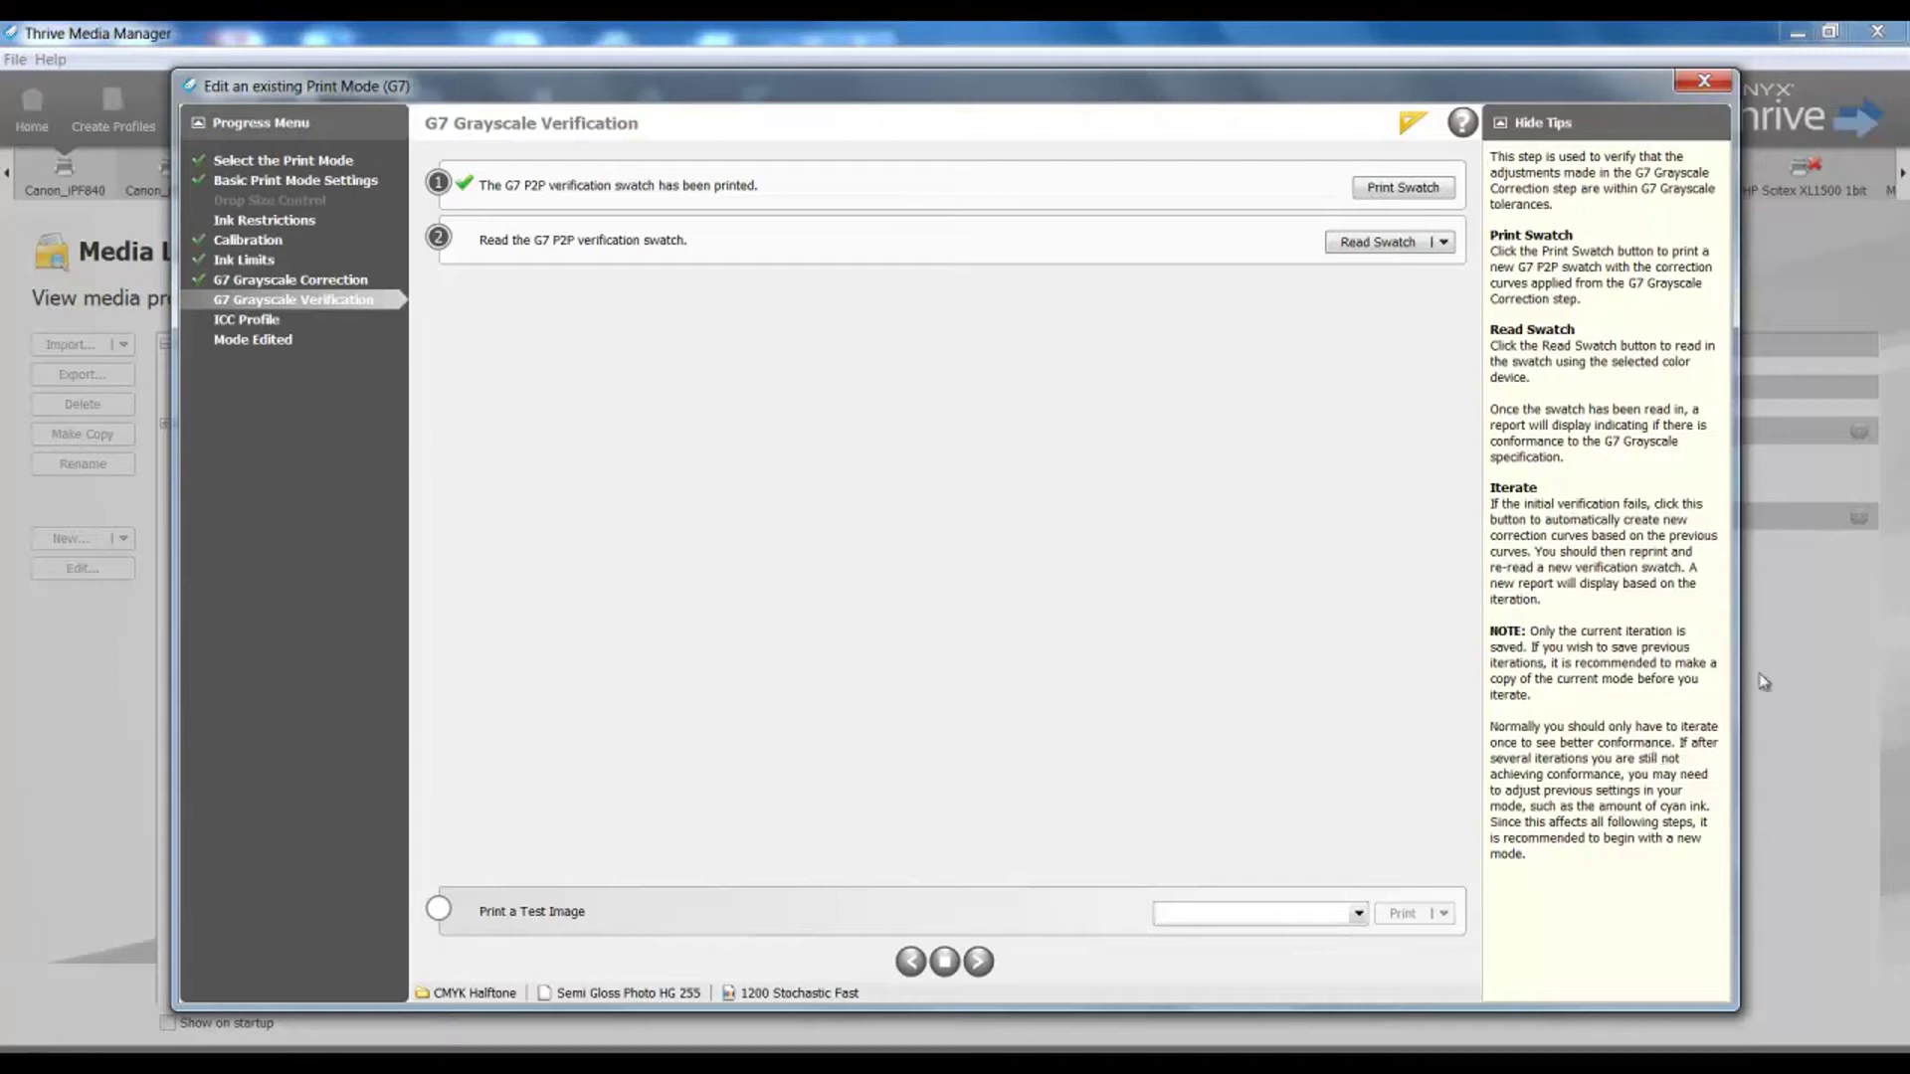
Step: Read the G7 P2P verification swatch and stop the session, saving the changes
left_click(1334, 252)
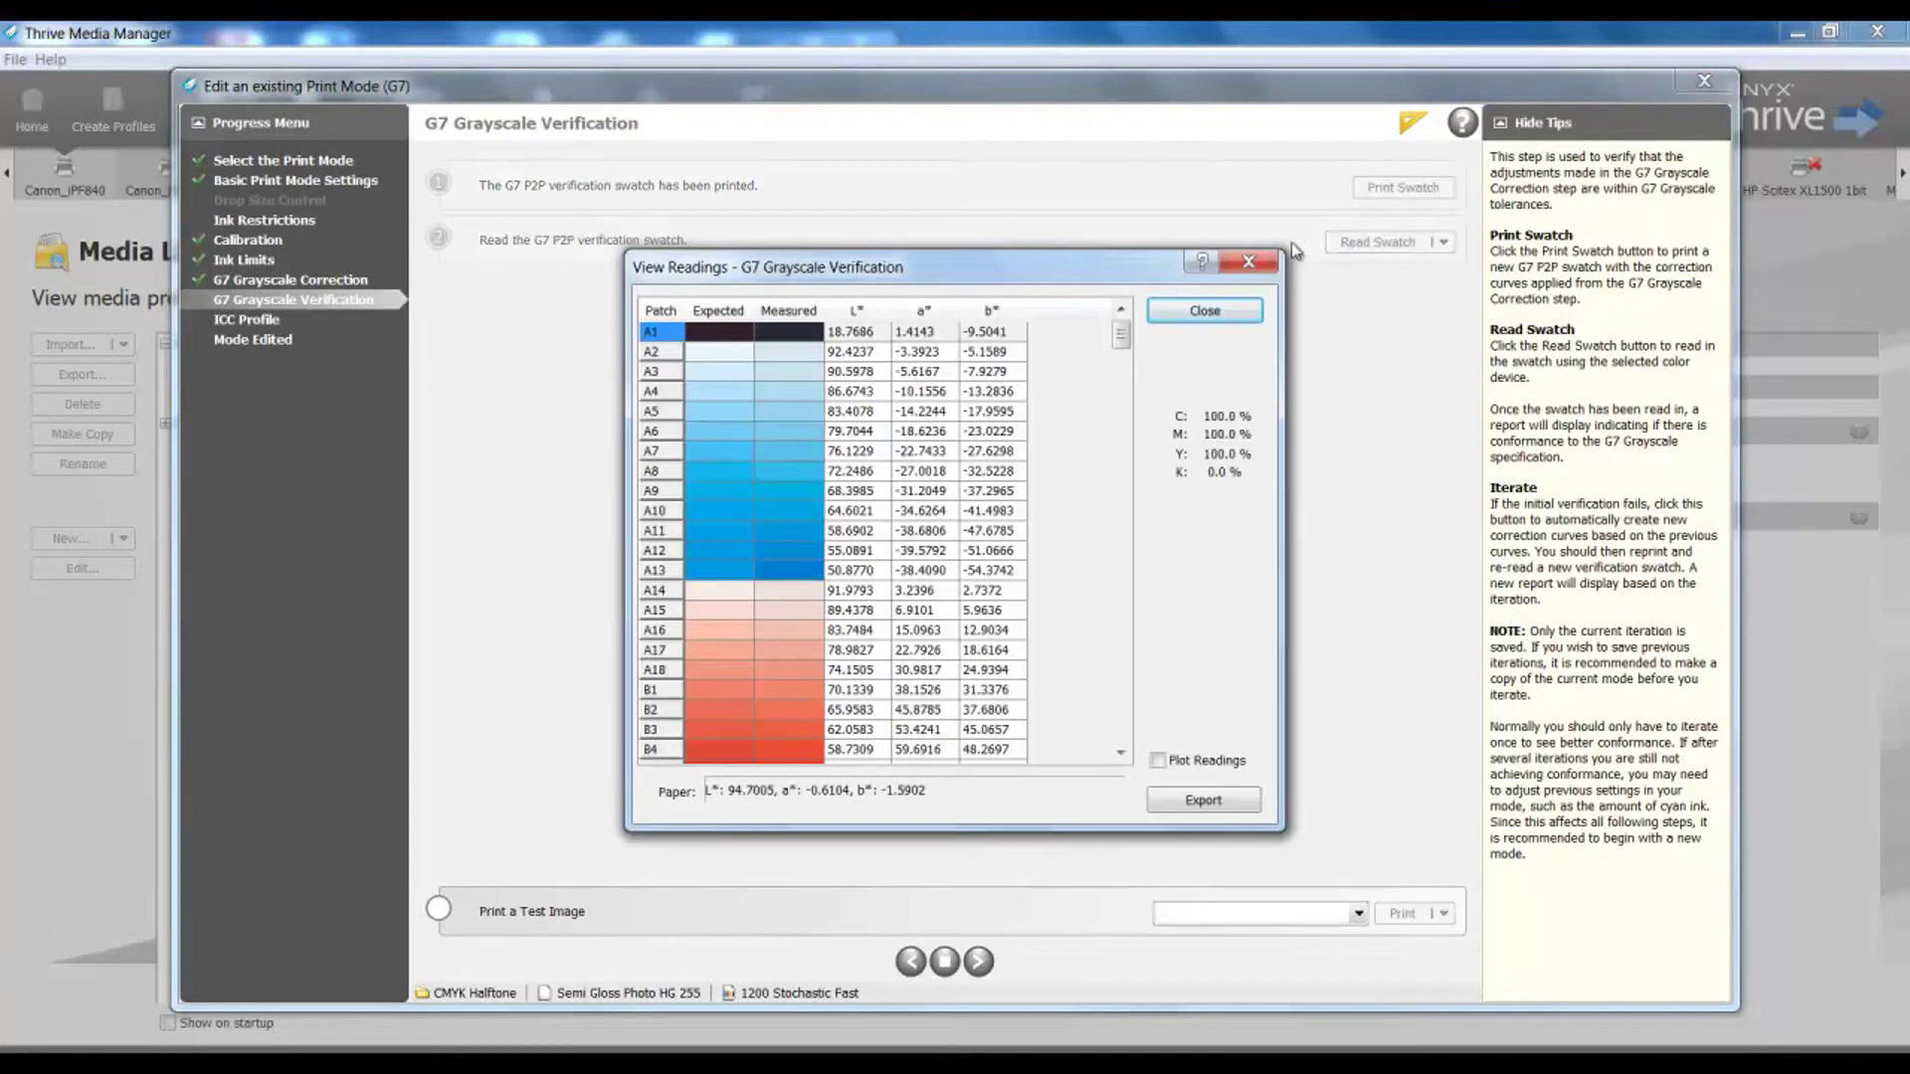
left_click(1185, 312)
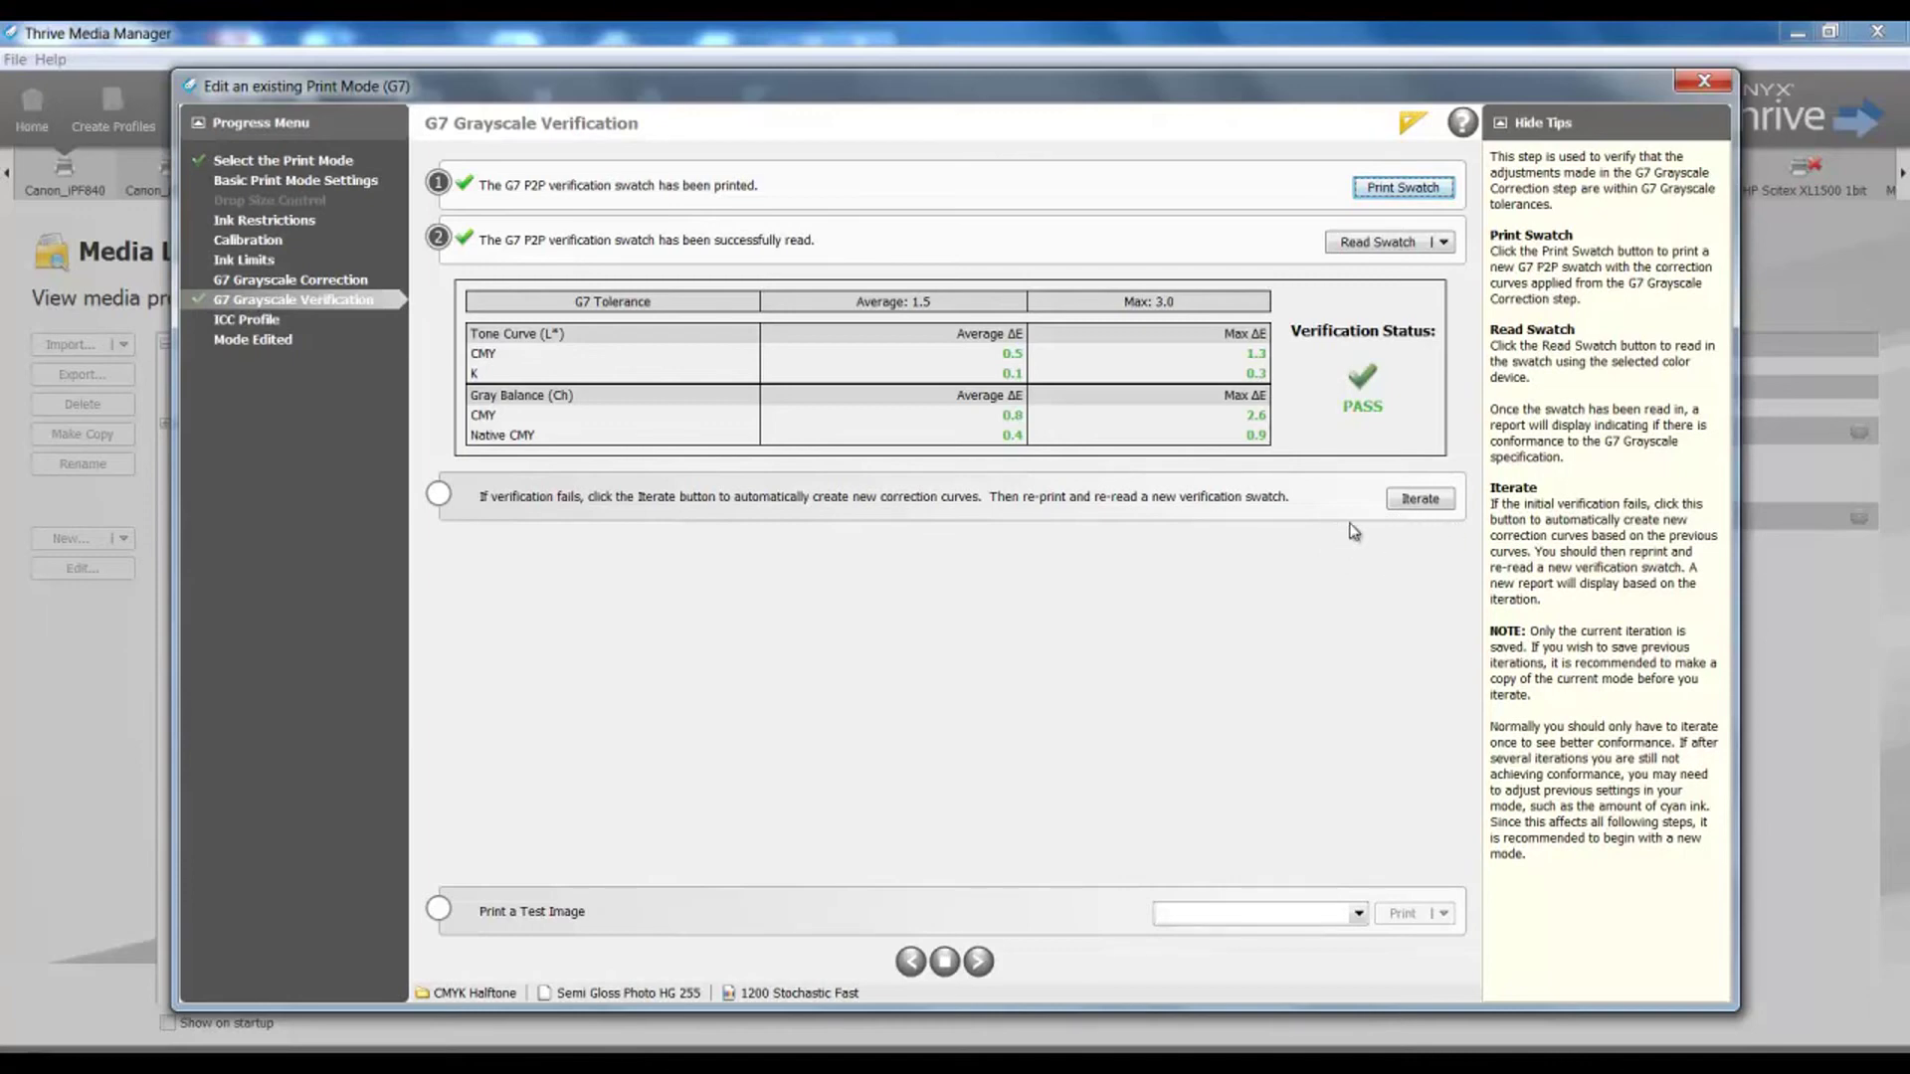
left_click(944, 961)
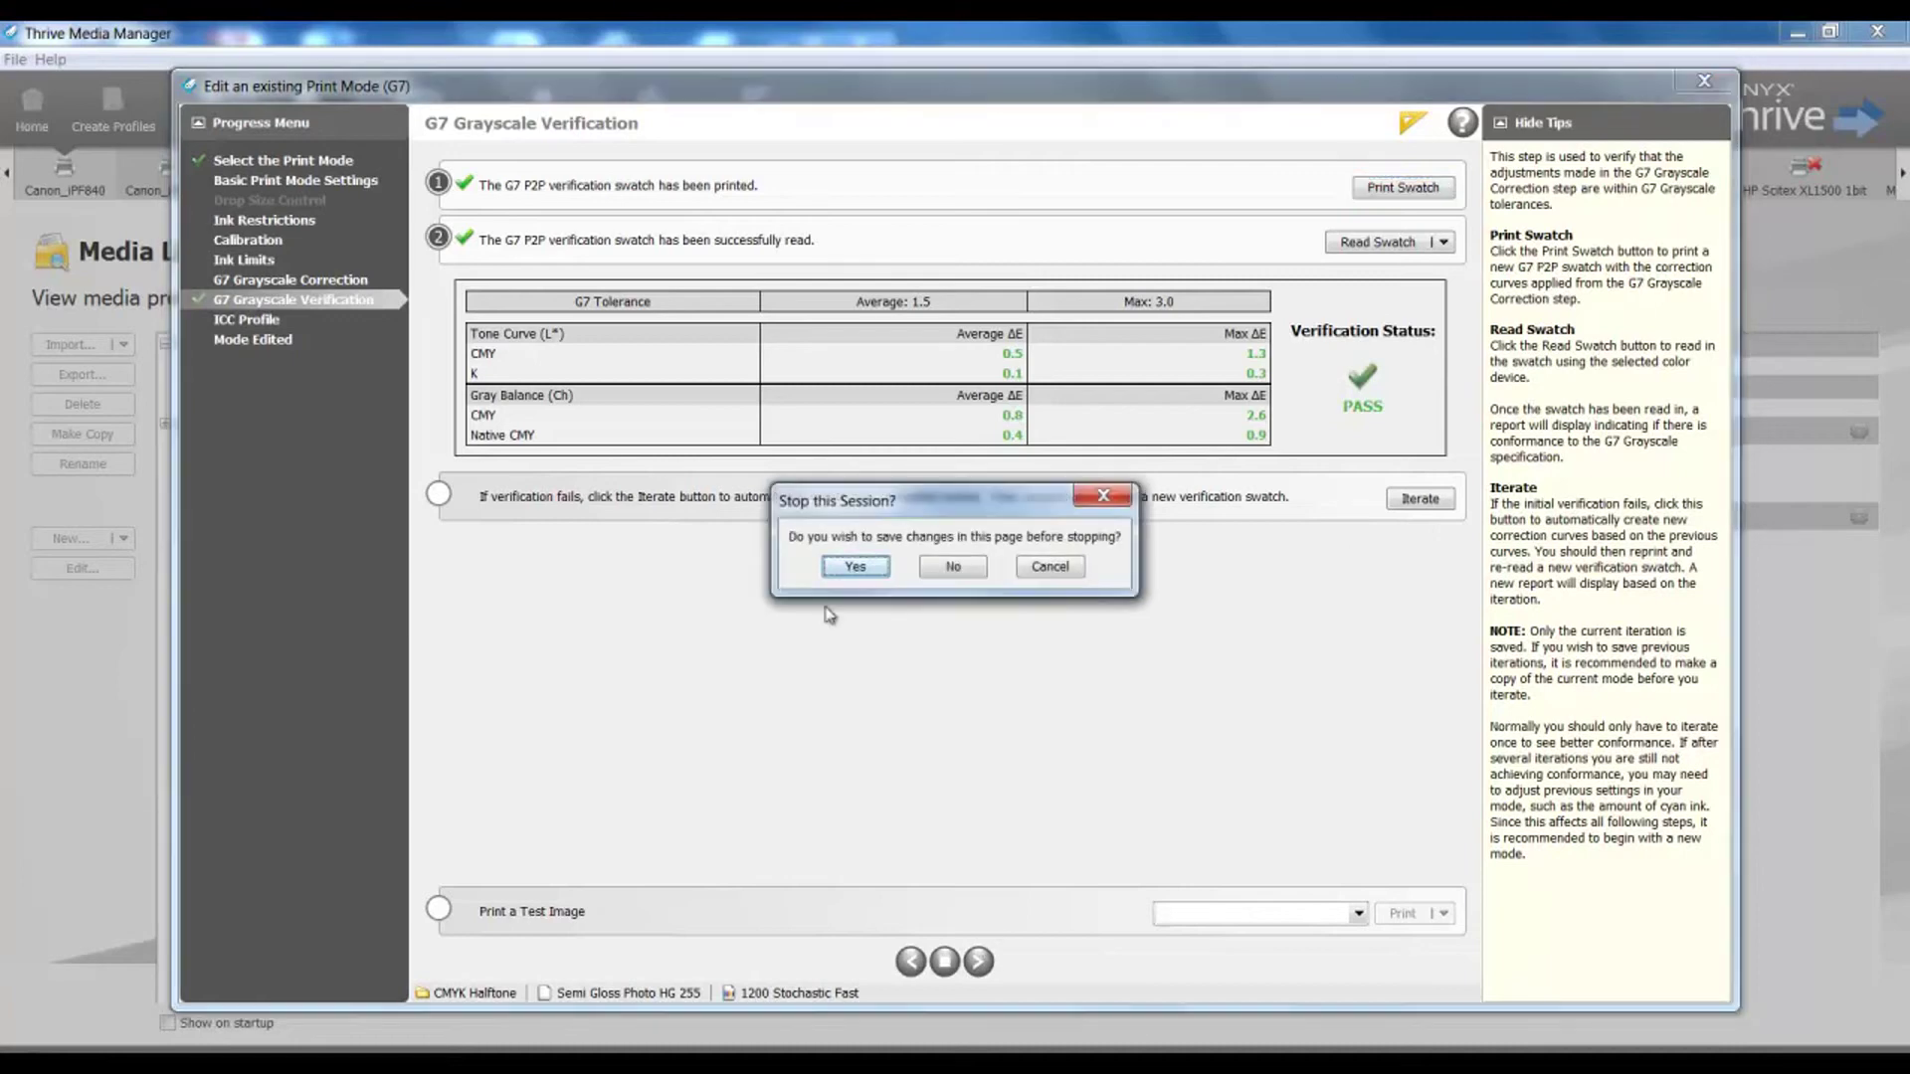
left_click(853, 566)
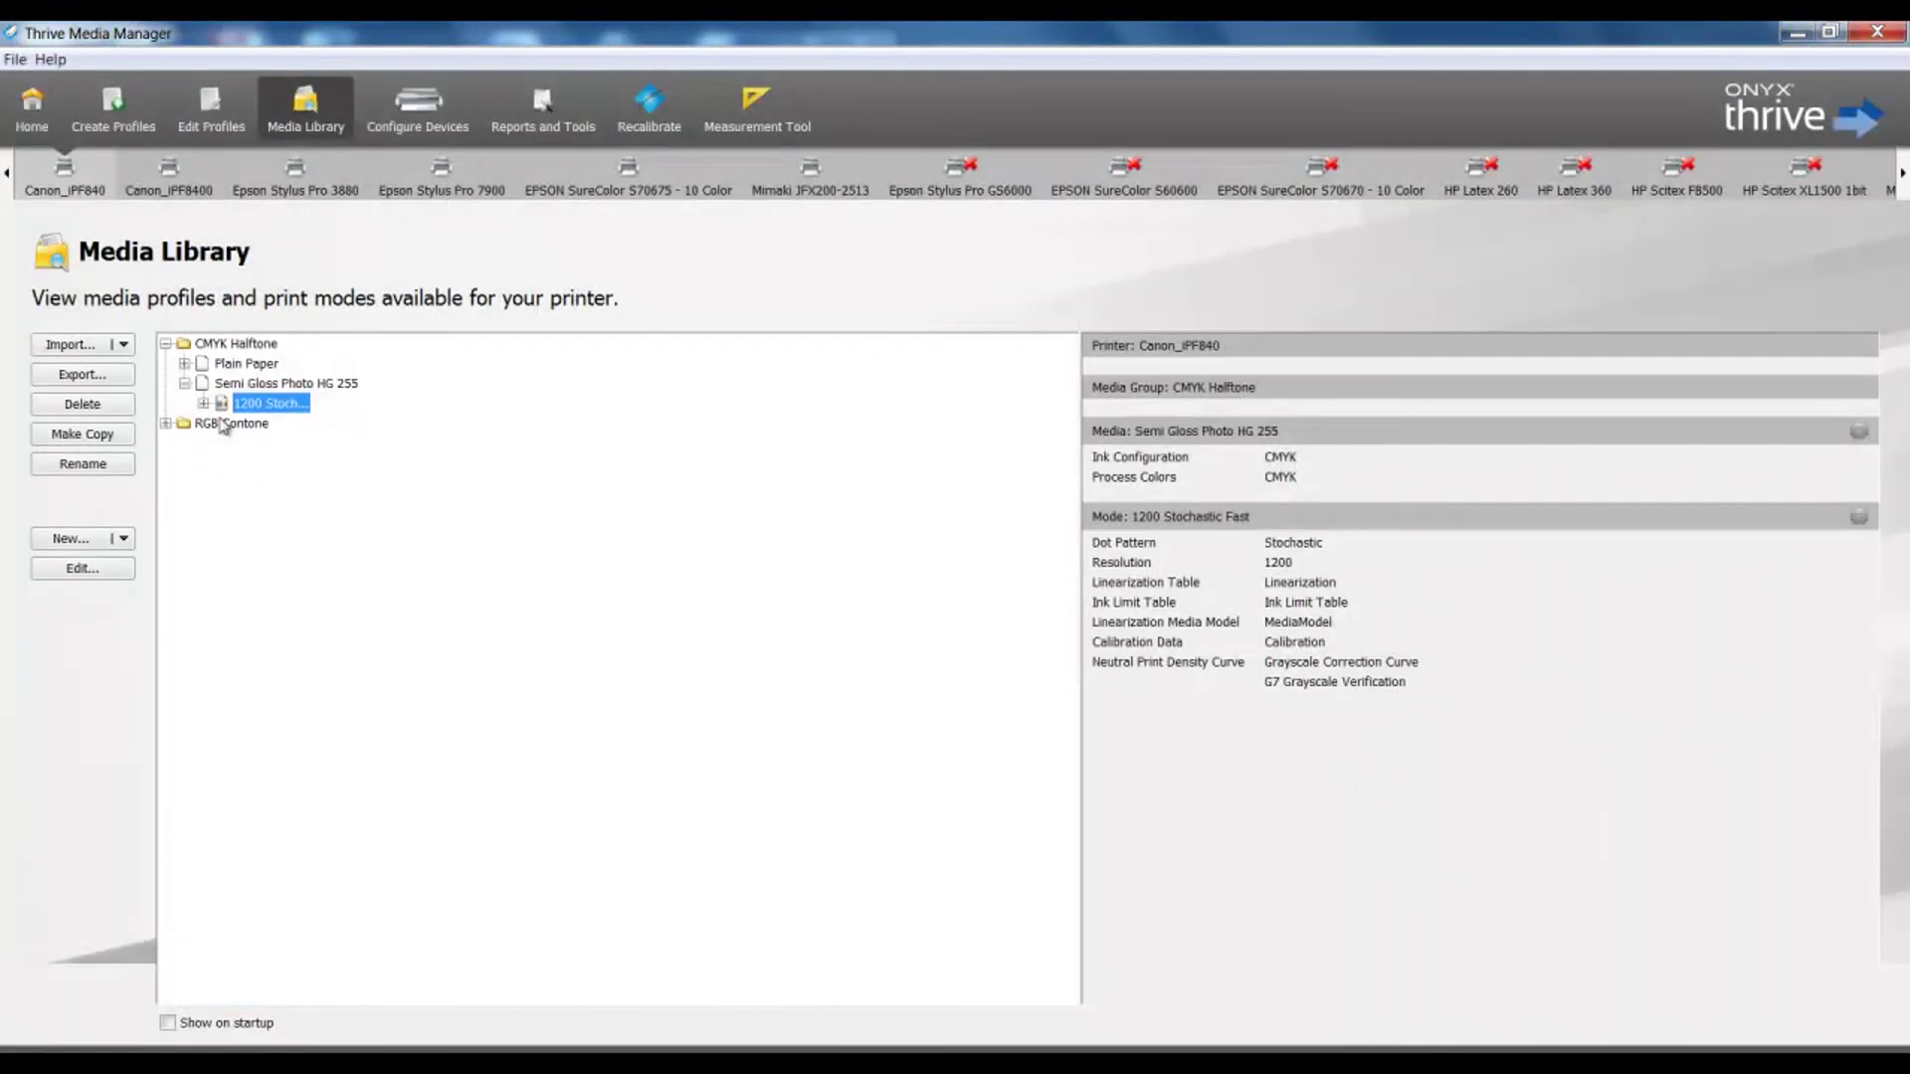
Step: Make a copy of the 1200 Stochastic Fast print mode named "1200 Stochastic Fast iterate"
left_click(65, 434)
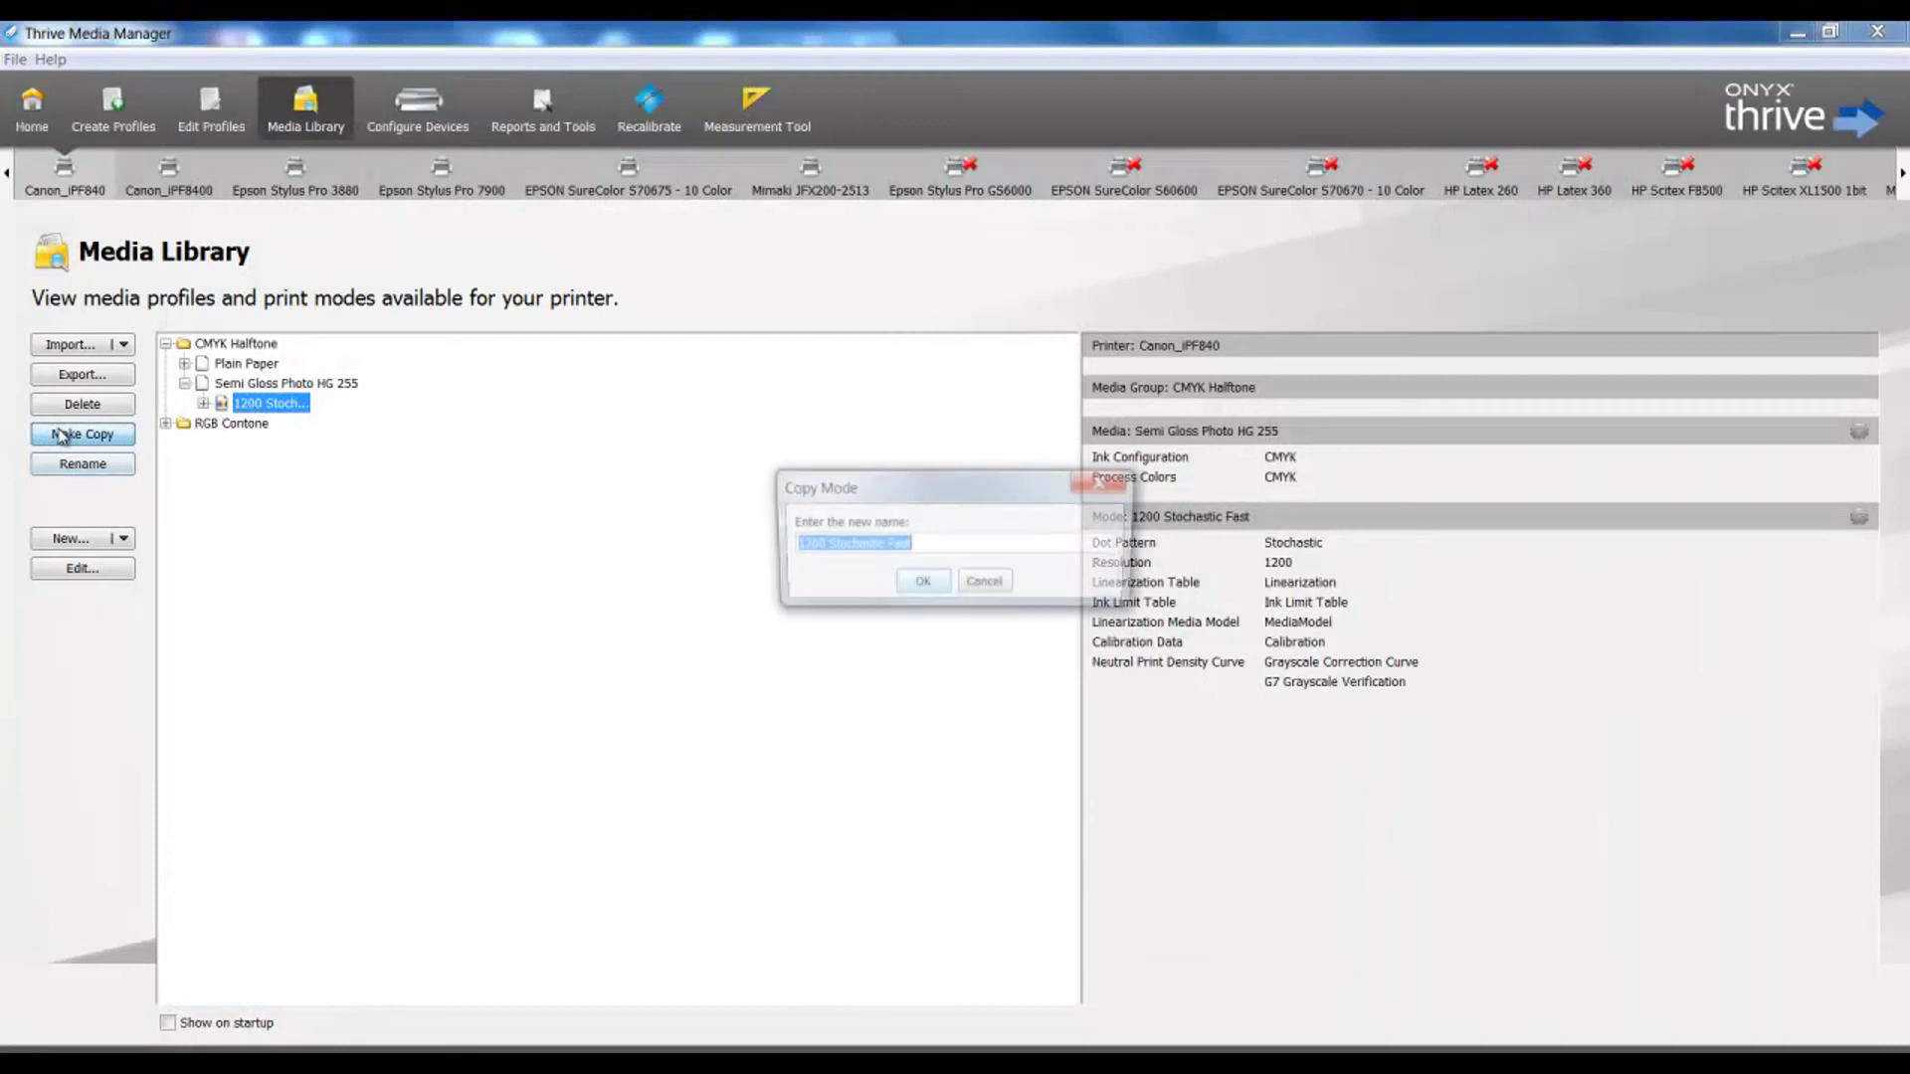
left_click(941, 544)
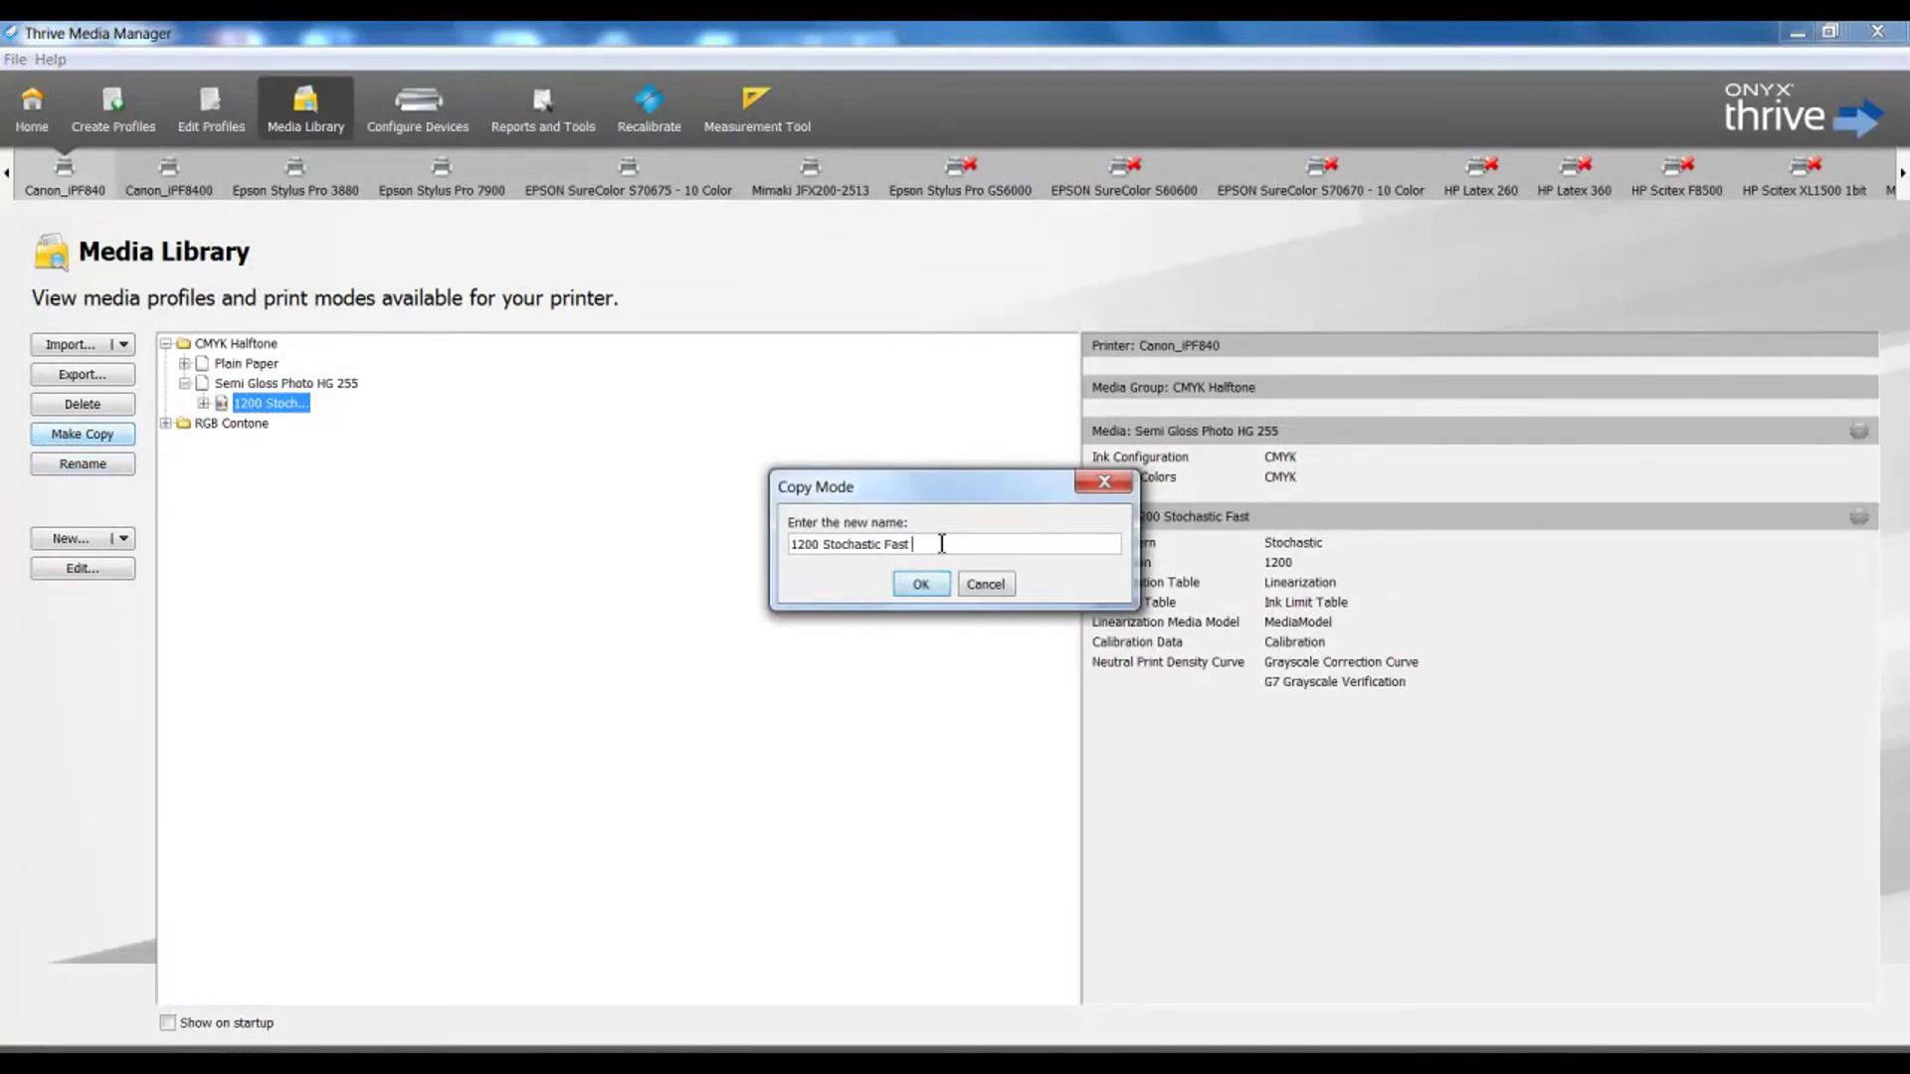
type("iterate")
left_click(921, 584)
Step: Open the copied print mode for editing and iterate its G7 correction curves
left_click(98, 570)
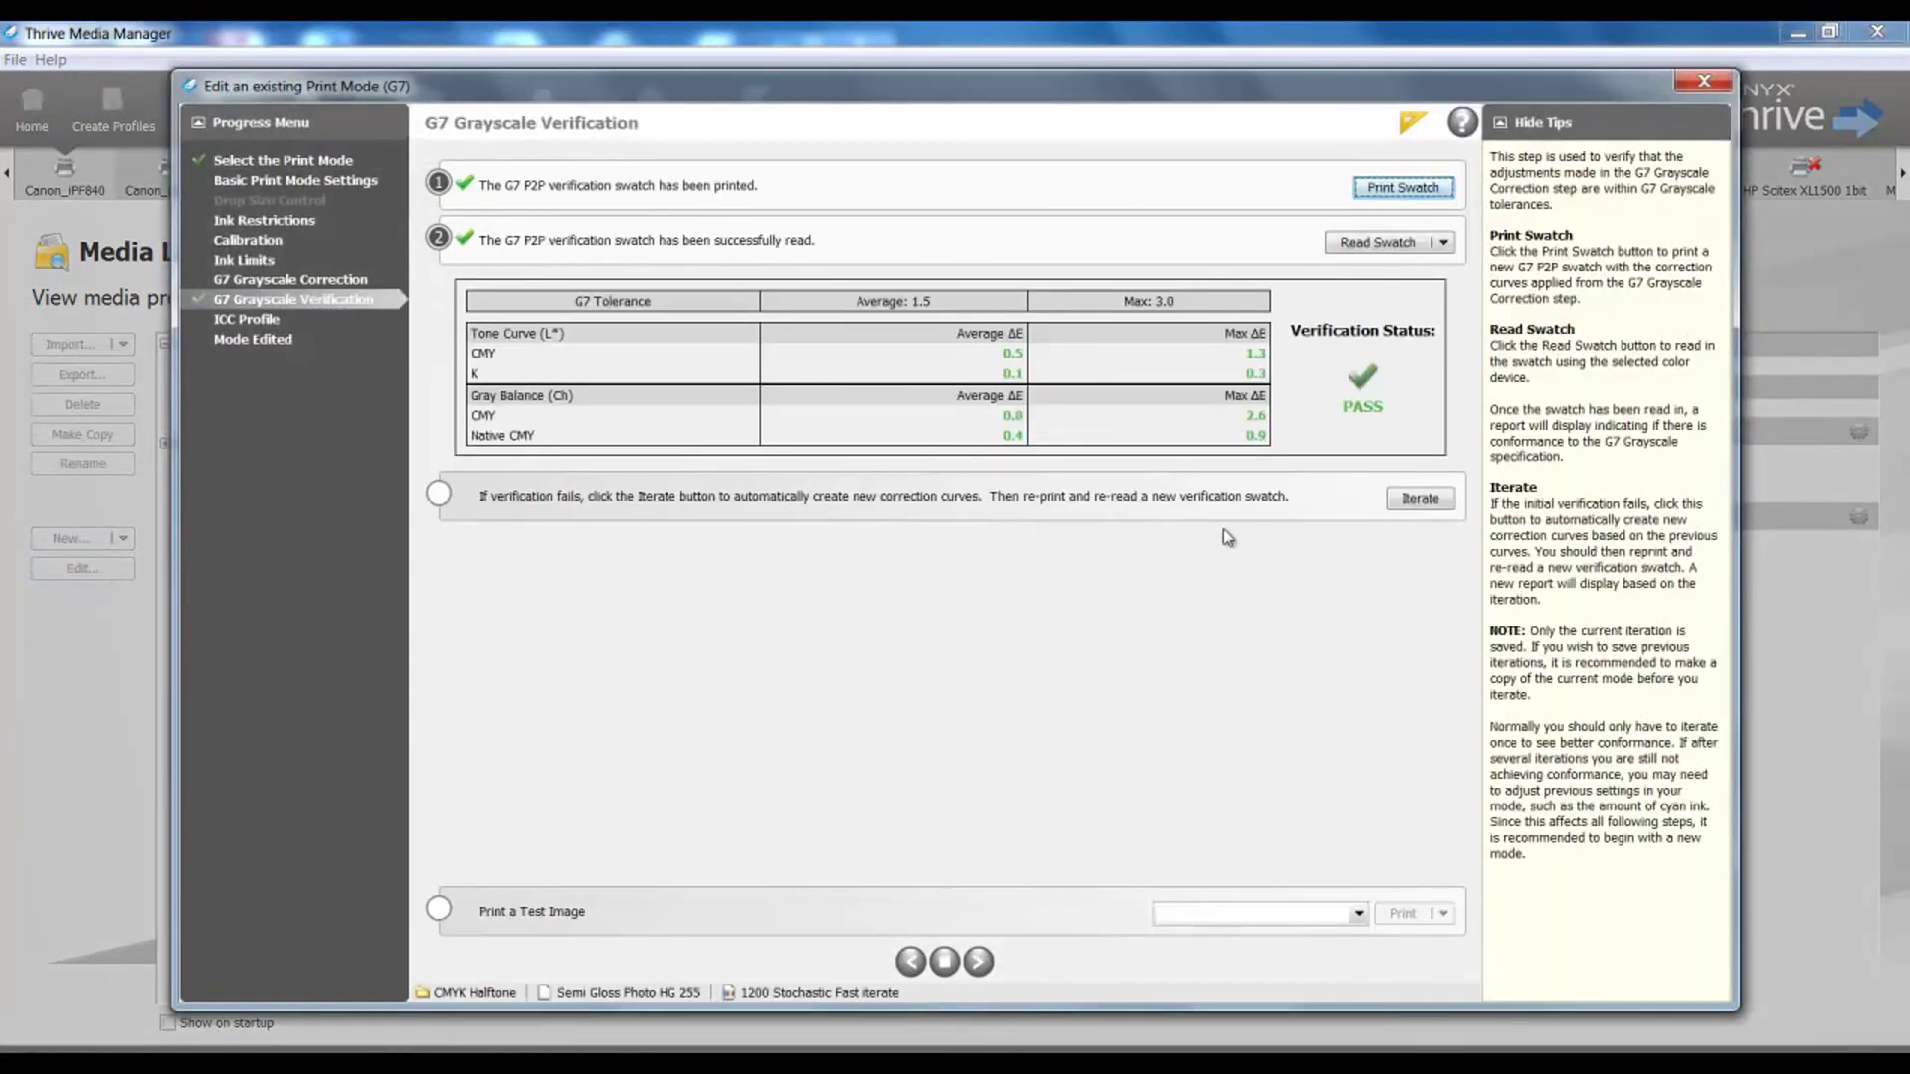
left_click(1420, 500)
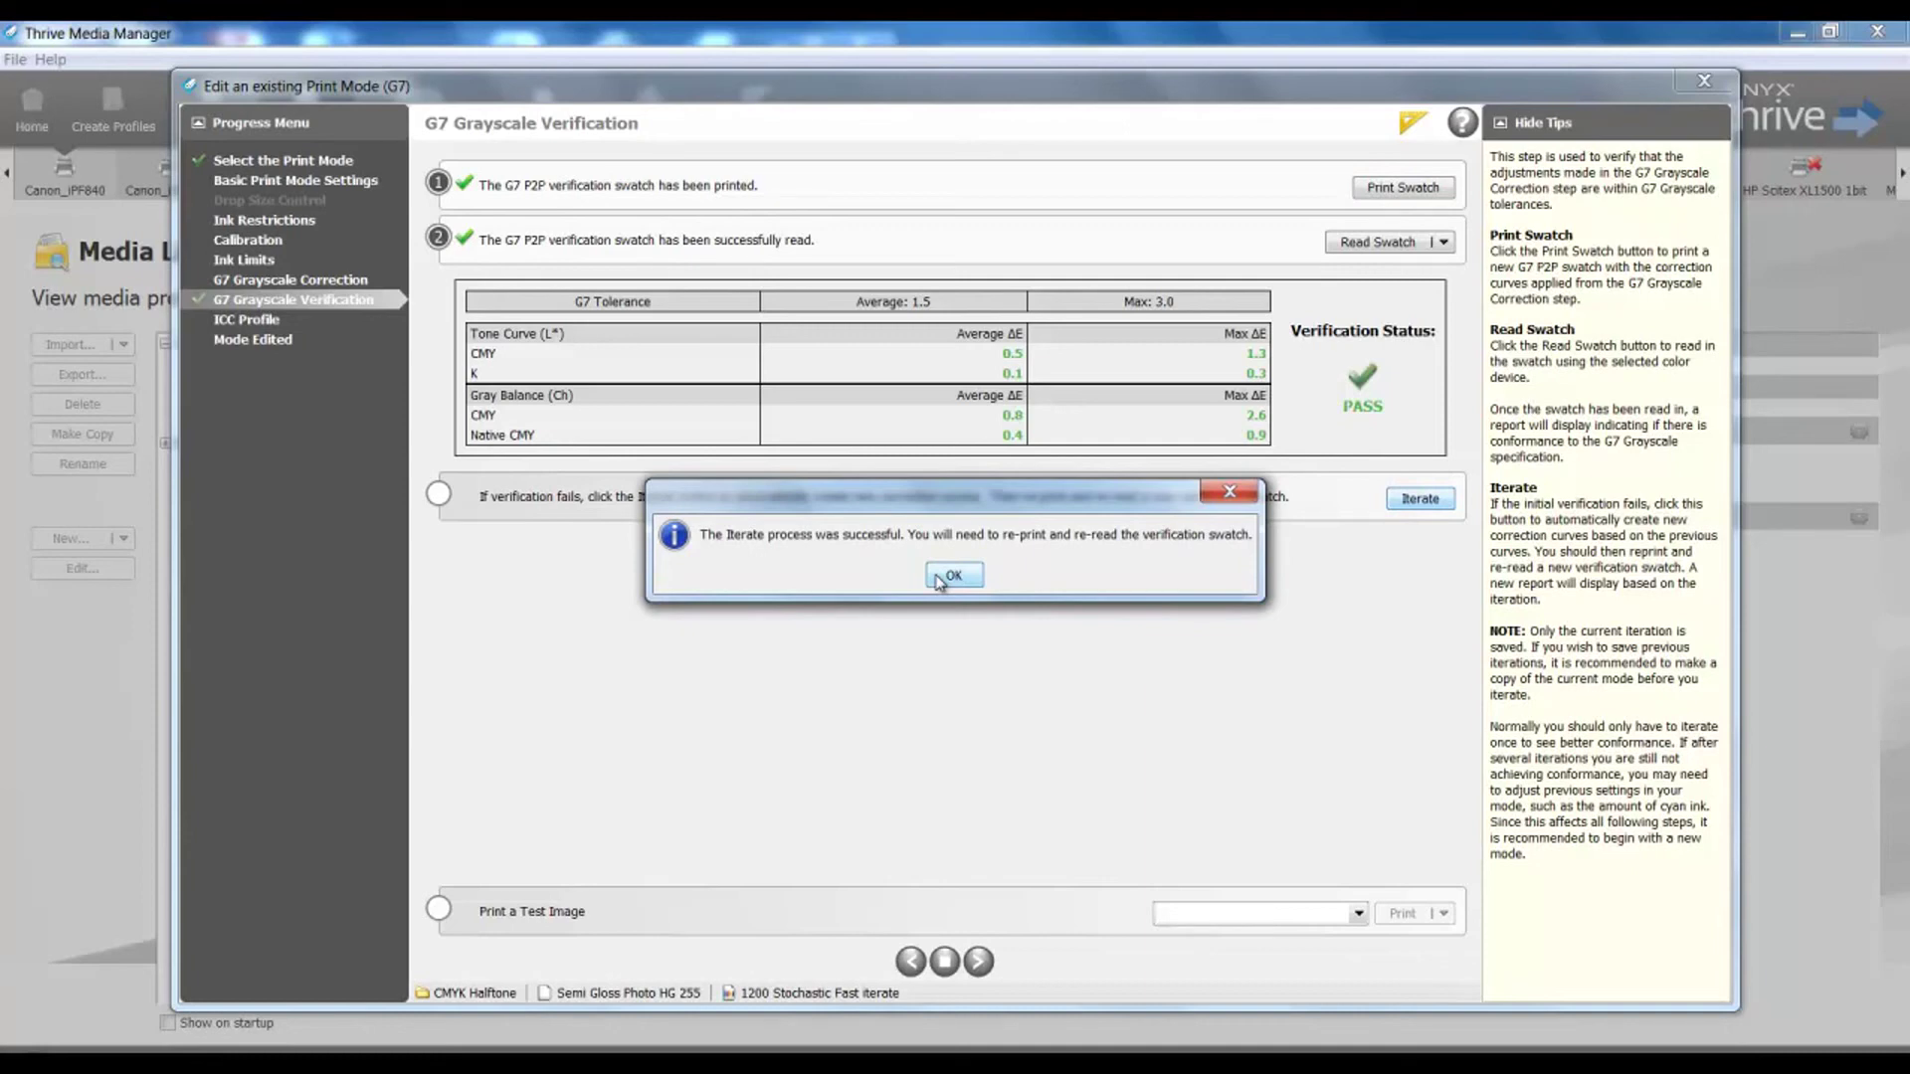
left_click(938, 578)
Step: Reprint and reread the G7 P2P verification swatch for the iterated print mode
left_click(1384, 188)
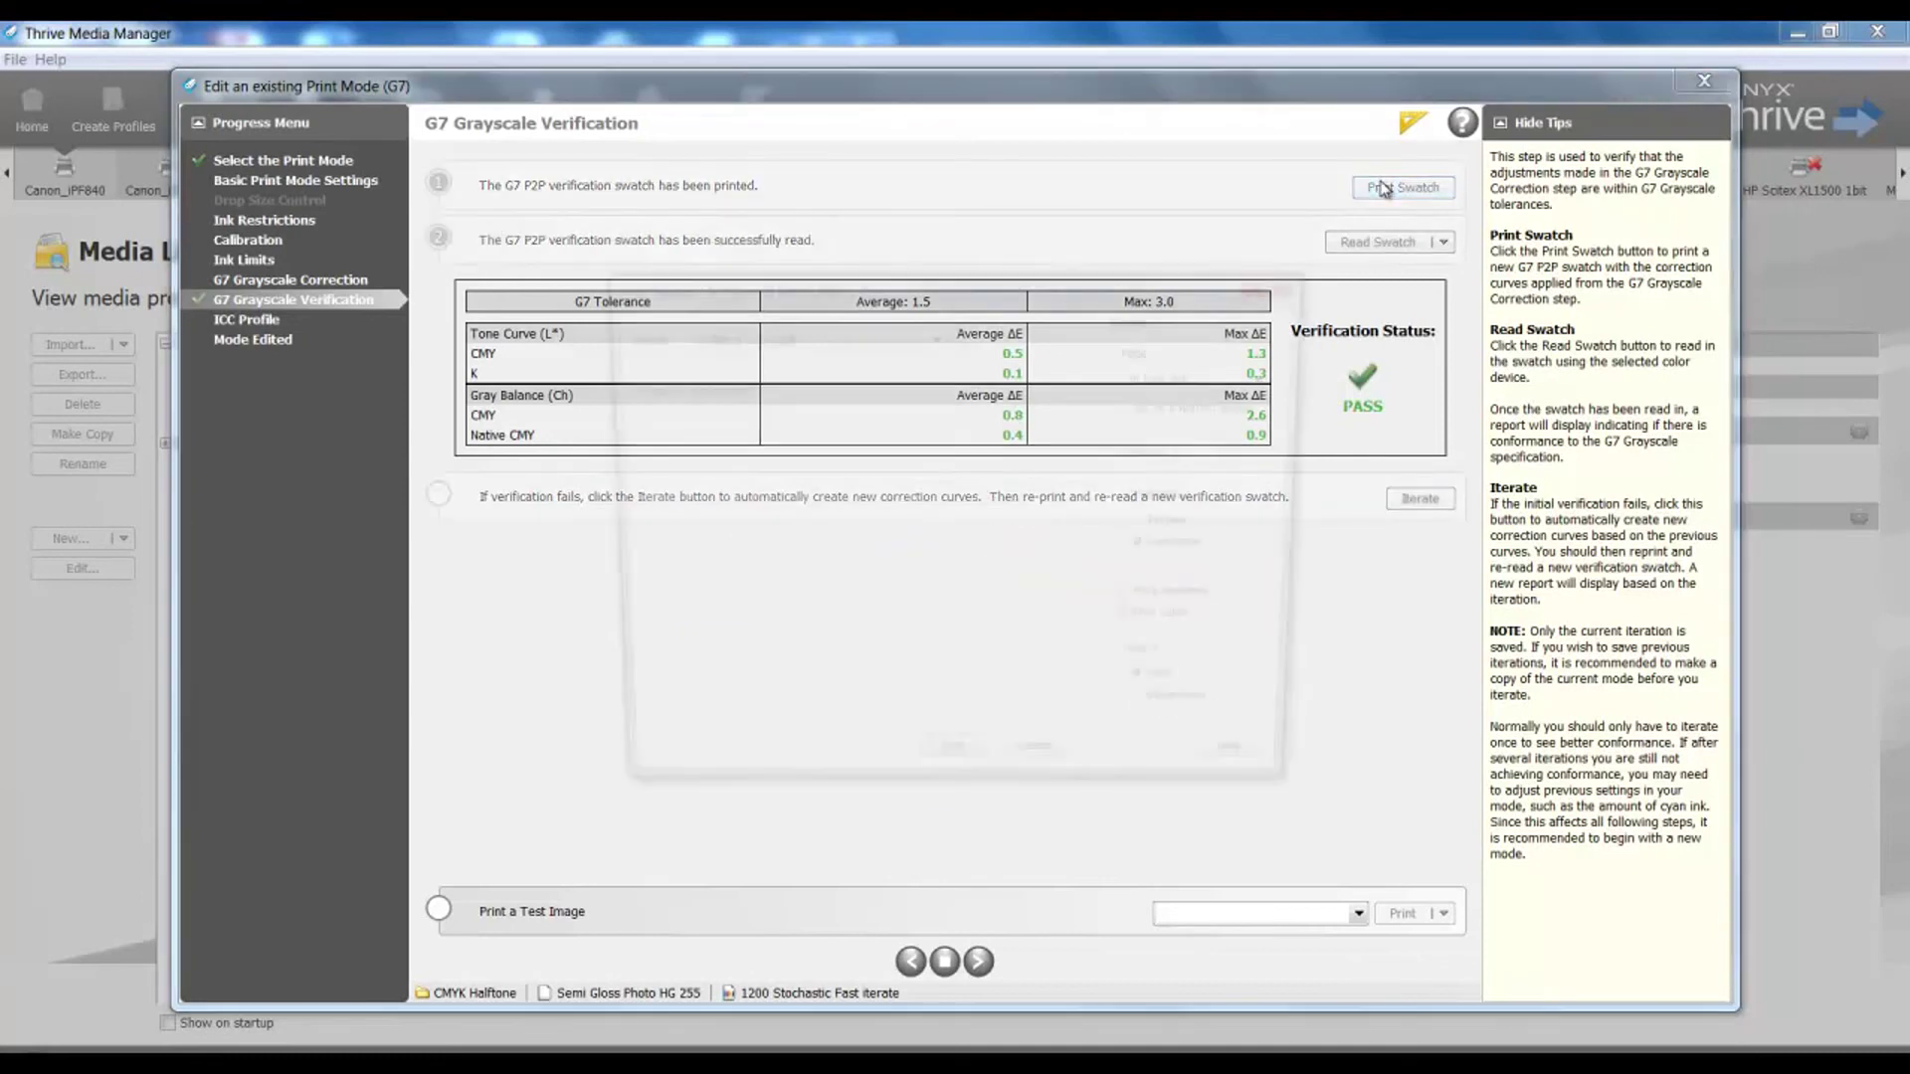
left_click(946, 772)
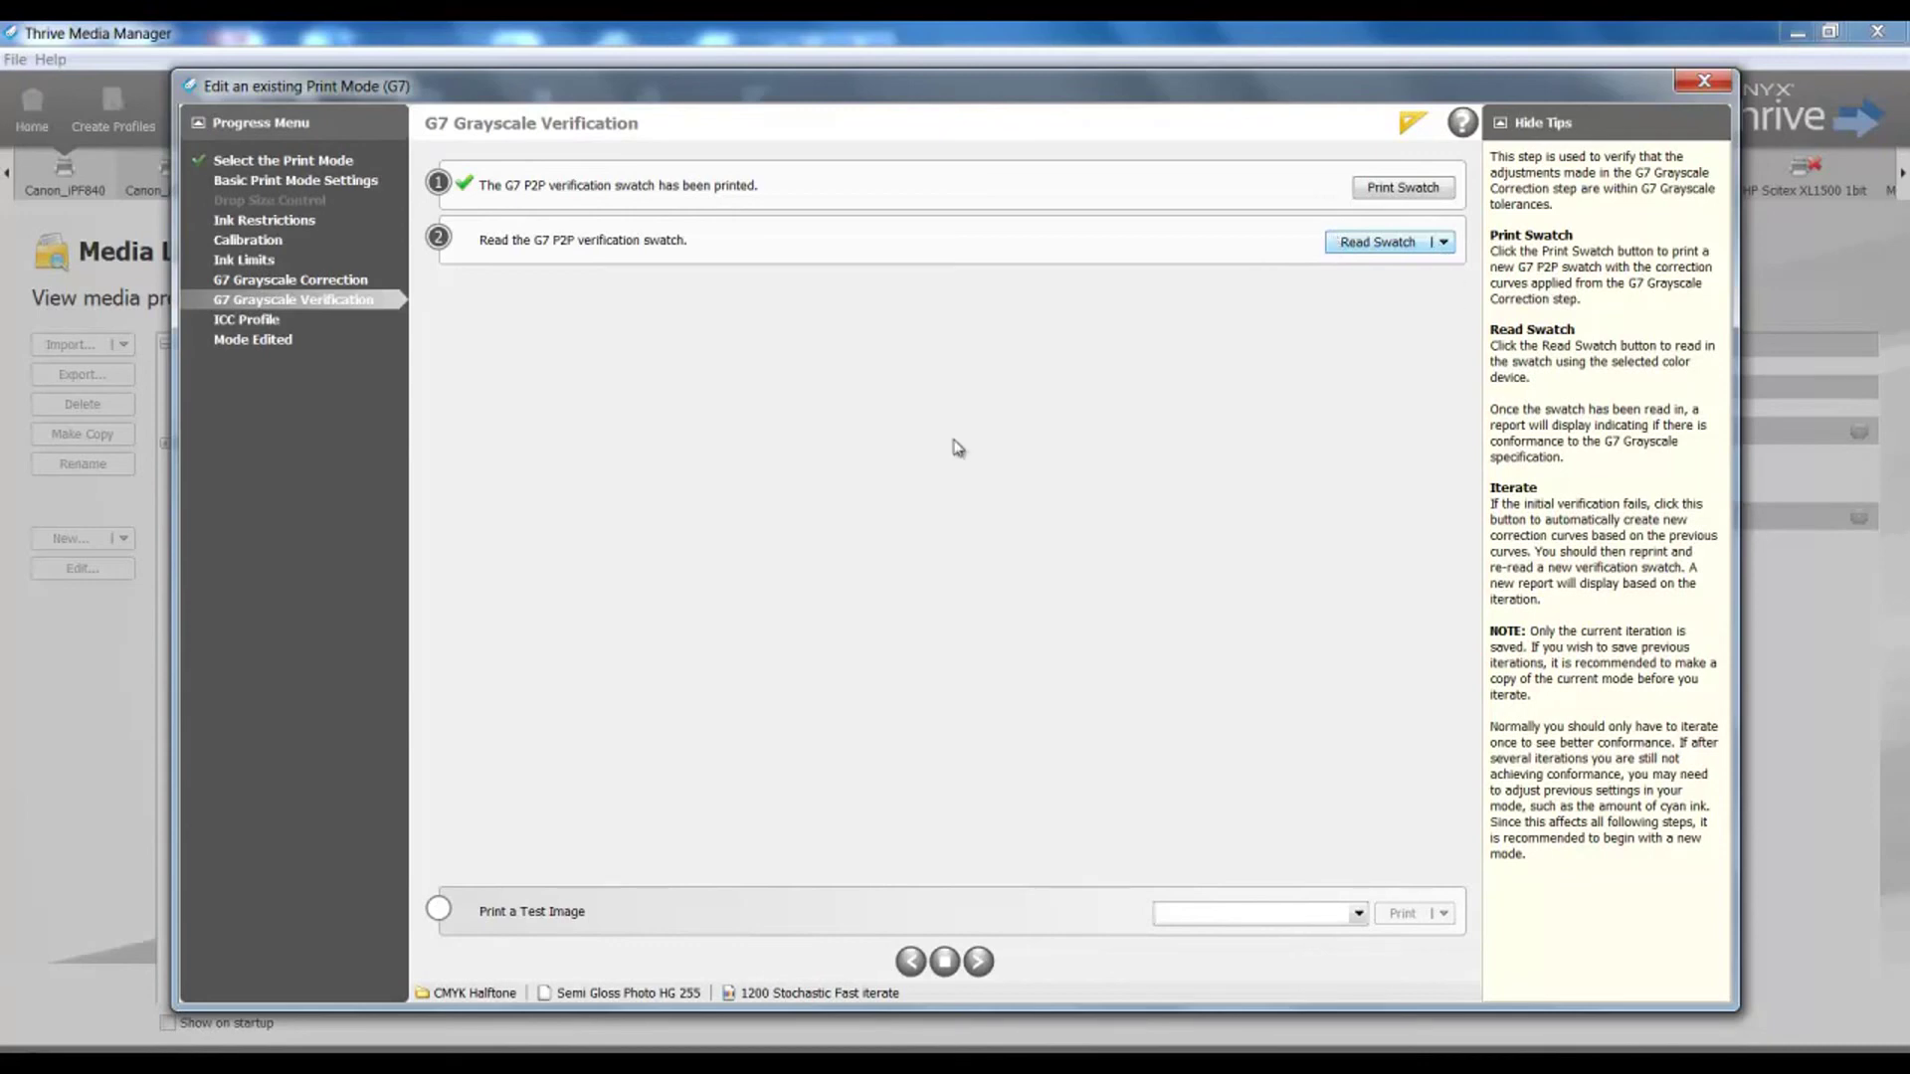
left_click(1329, 249)
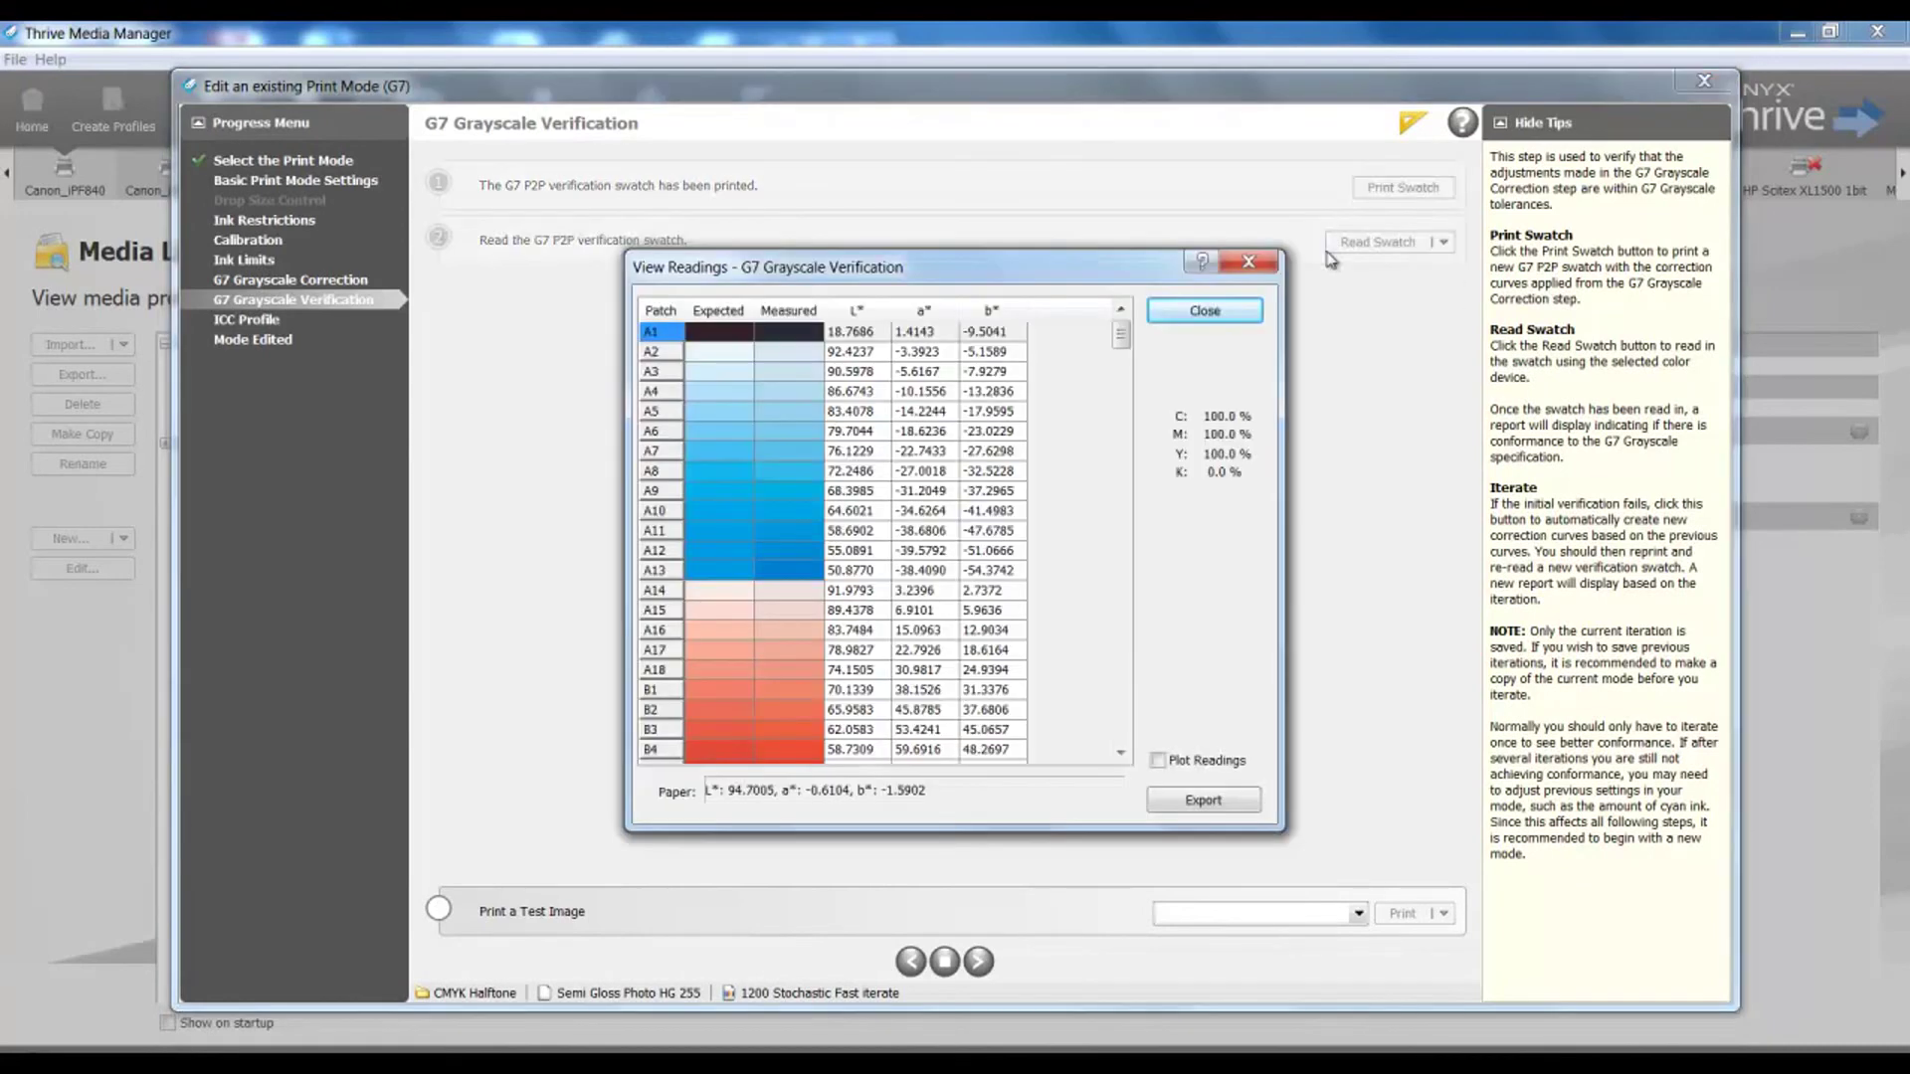
left_click(1251, 311)
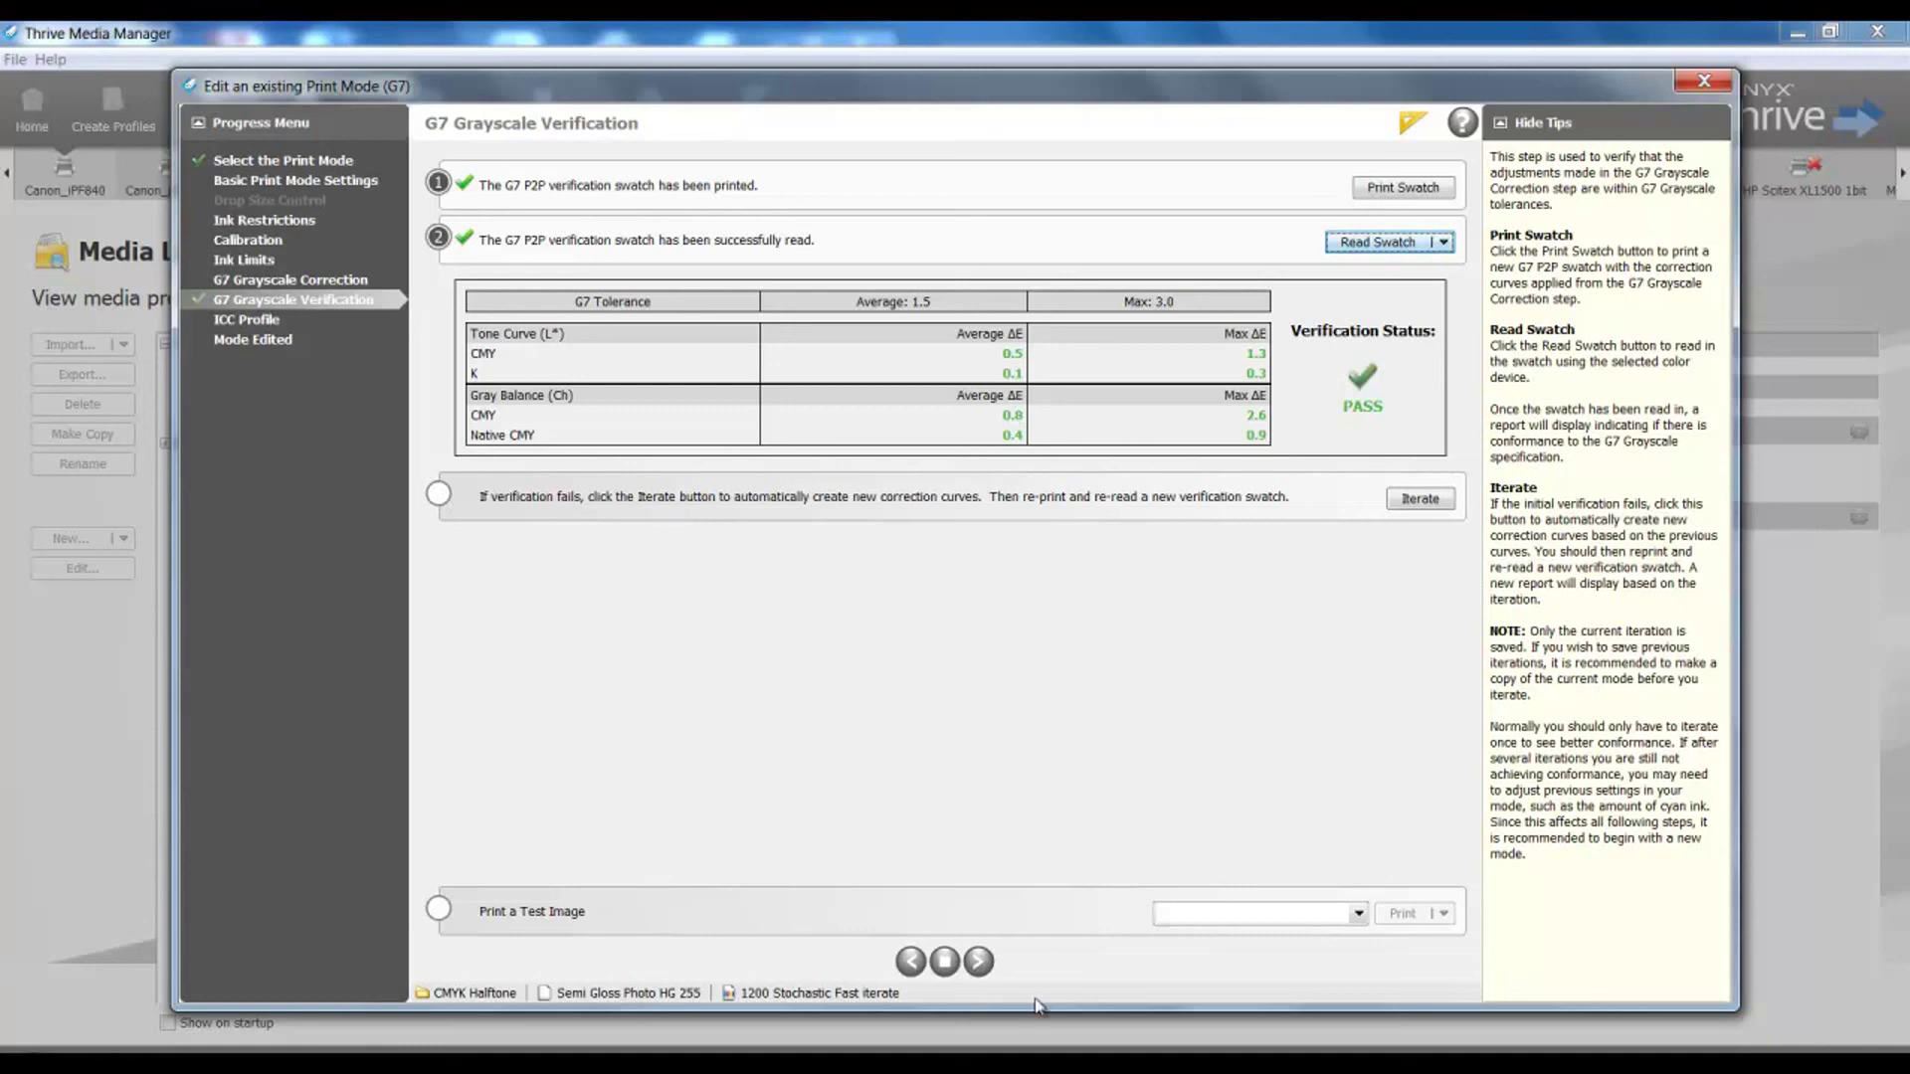
Step: Advance to the ICC Profile stage and open the print settings for the ICC swatch
left_click(979, 961)
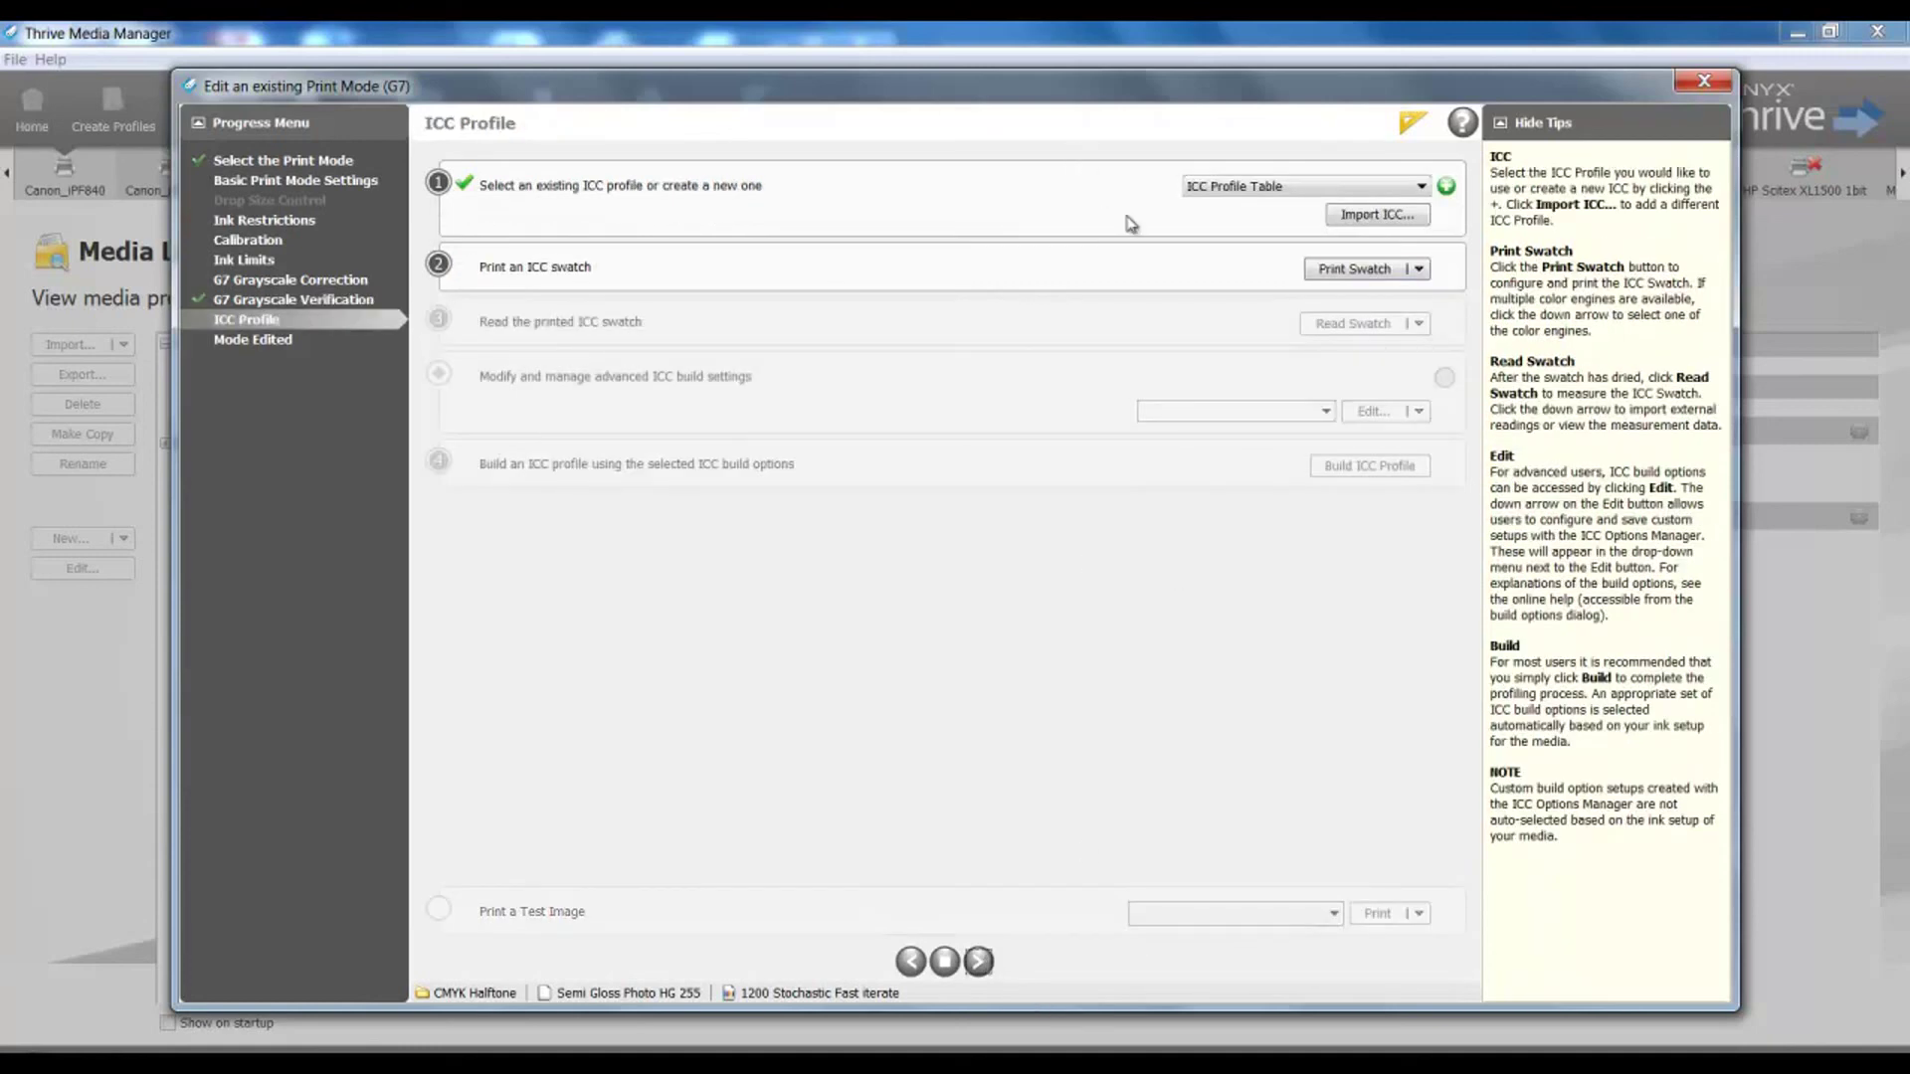
left_click(1333, 275)
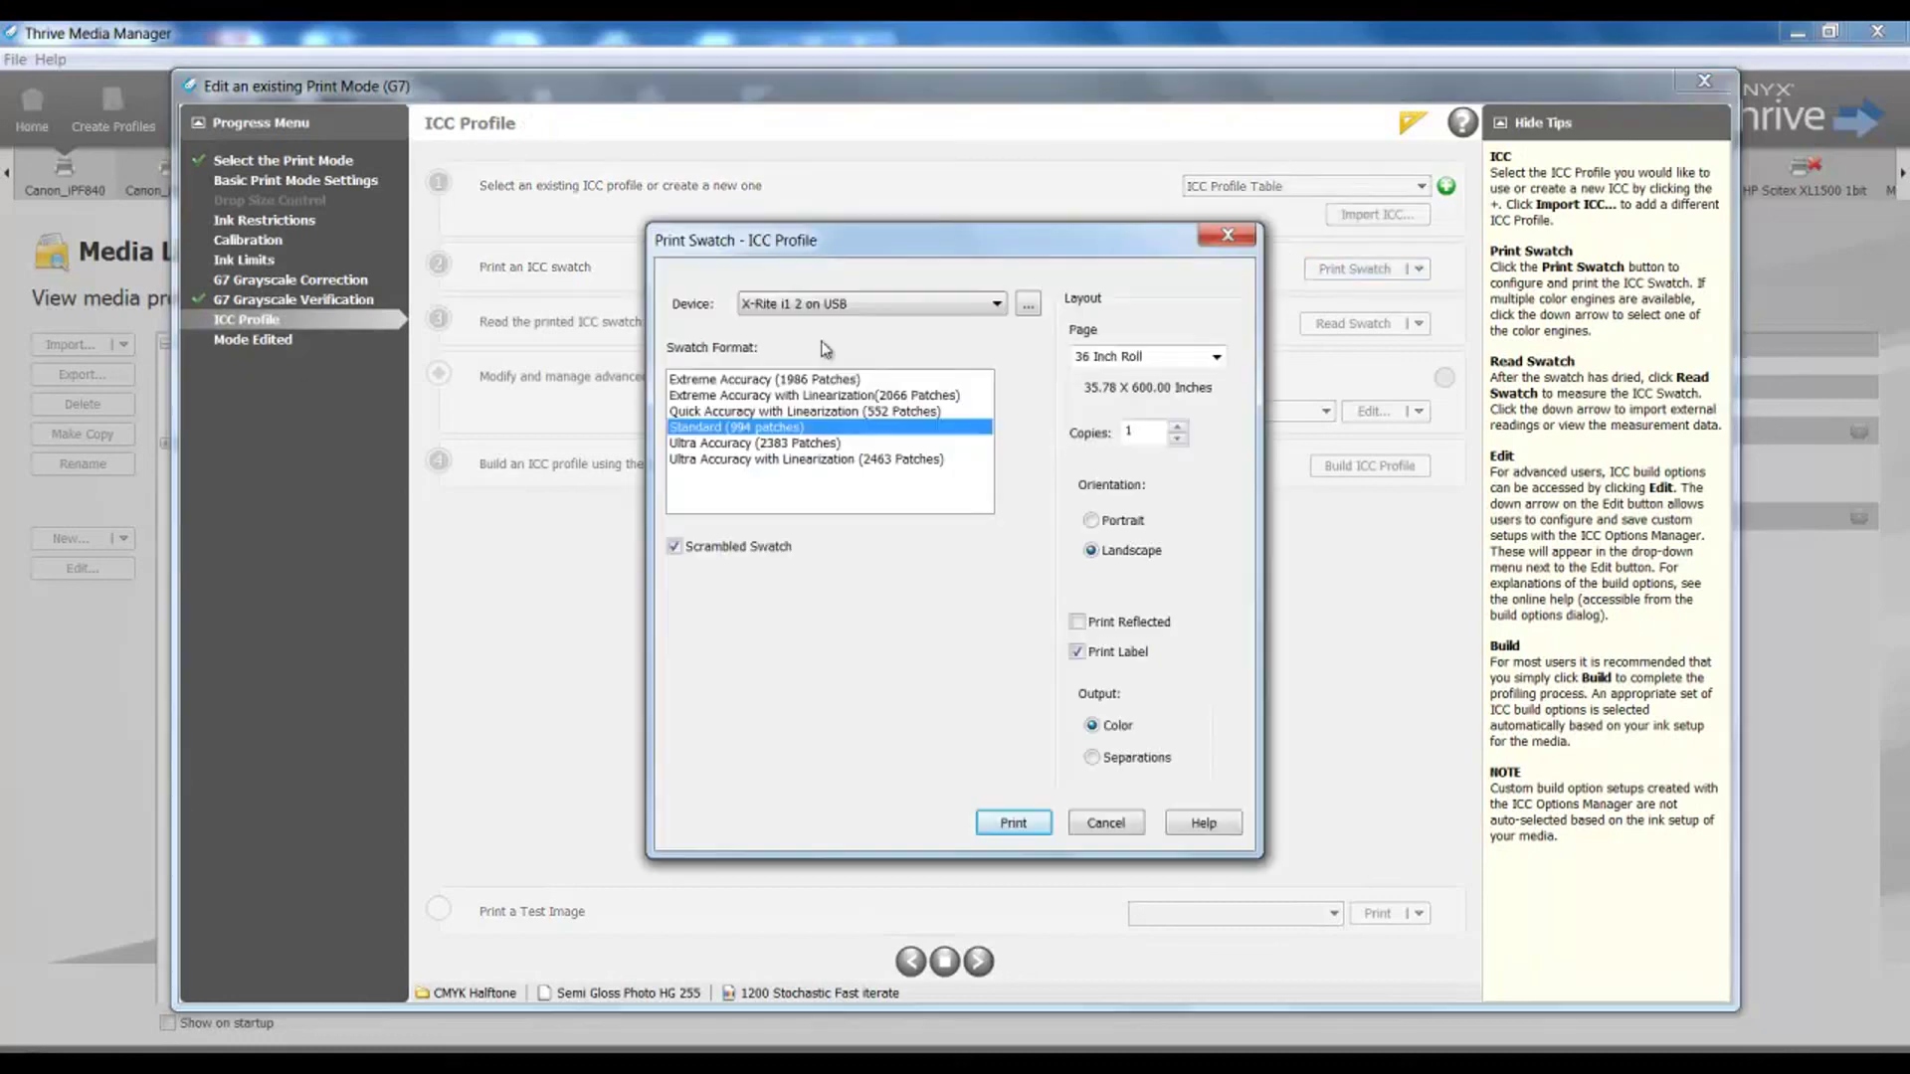